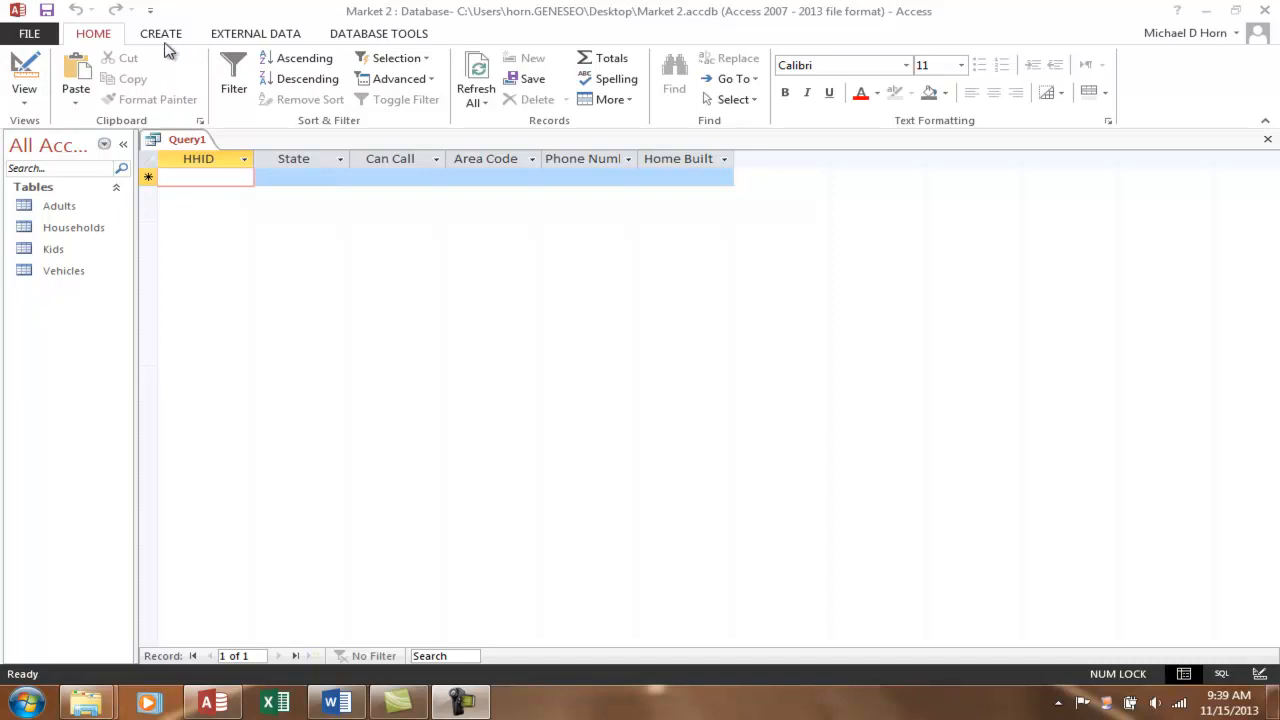
# Close all open objects, discarding the design changes to Query1
pyautogui.rightClick(187, 143)
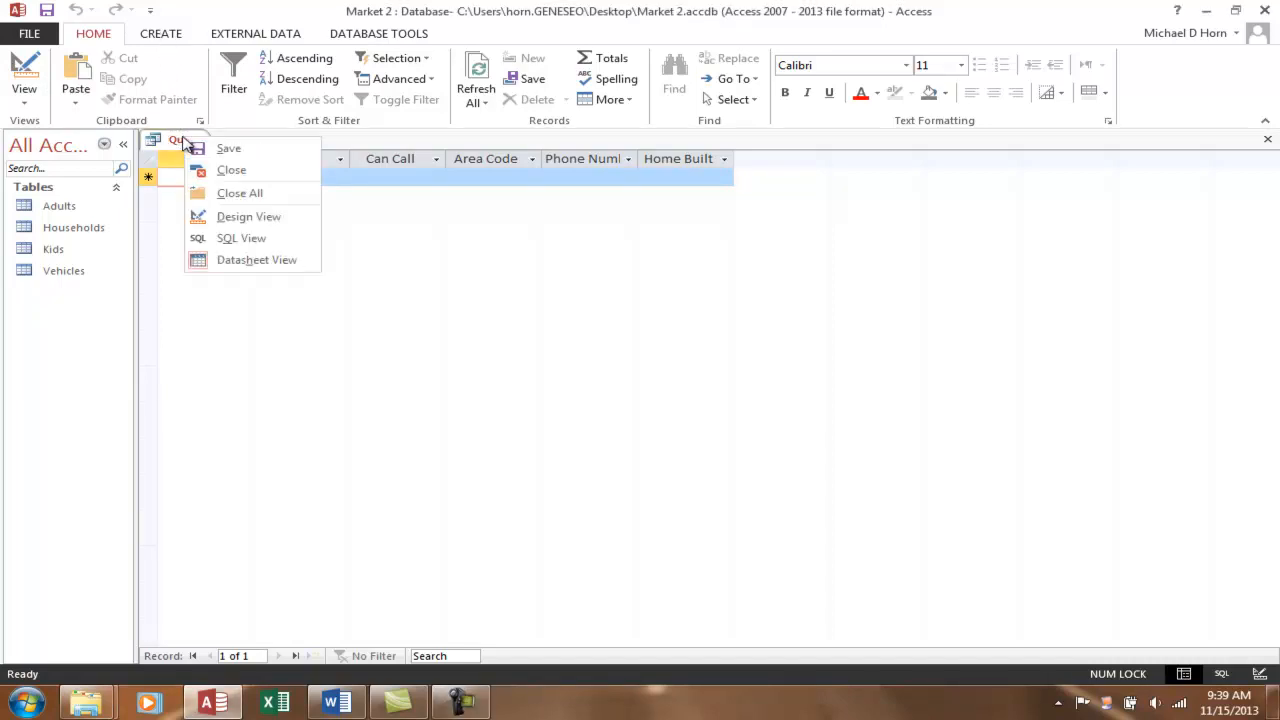
pyautogui.click(239, 195)
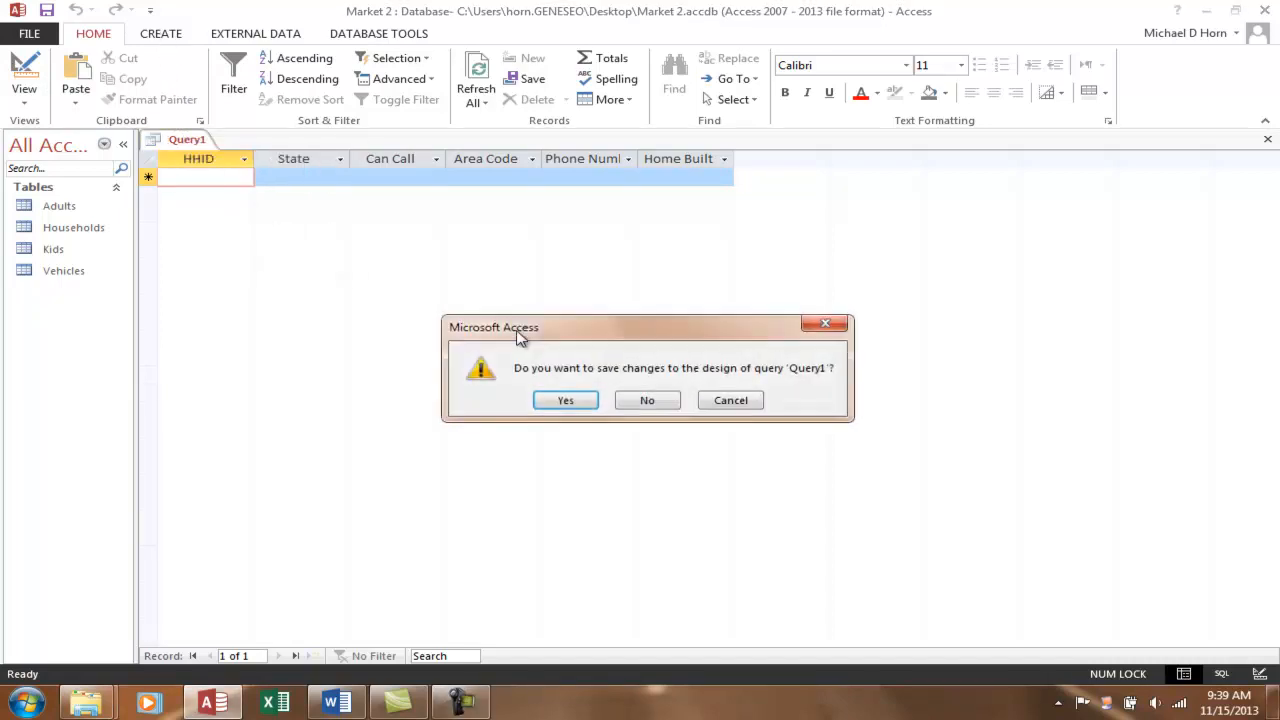
pyautogui.click(649, 400)
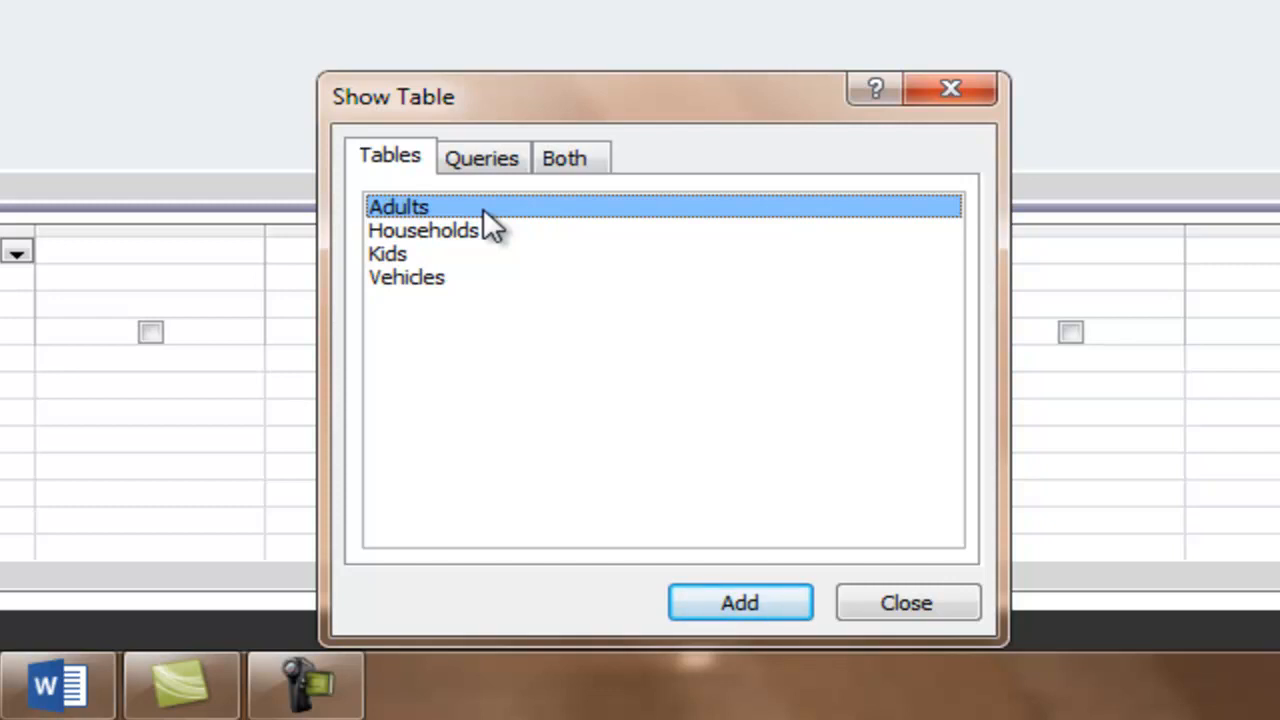
# Add the Households table to the new query and include its HHID field in the design grid
pyautogui.doubleClick(396, 239)
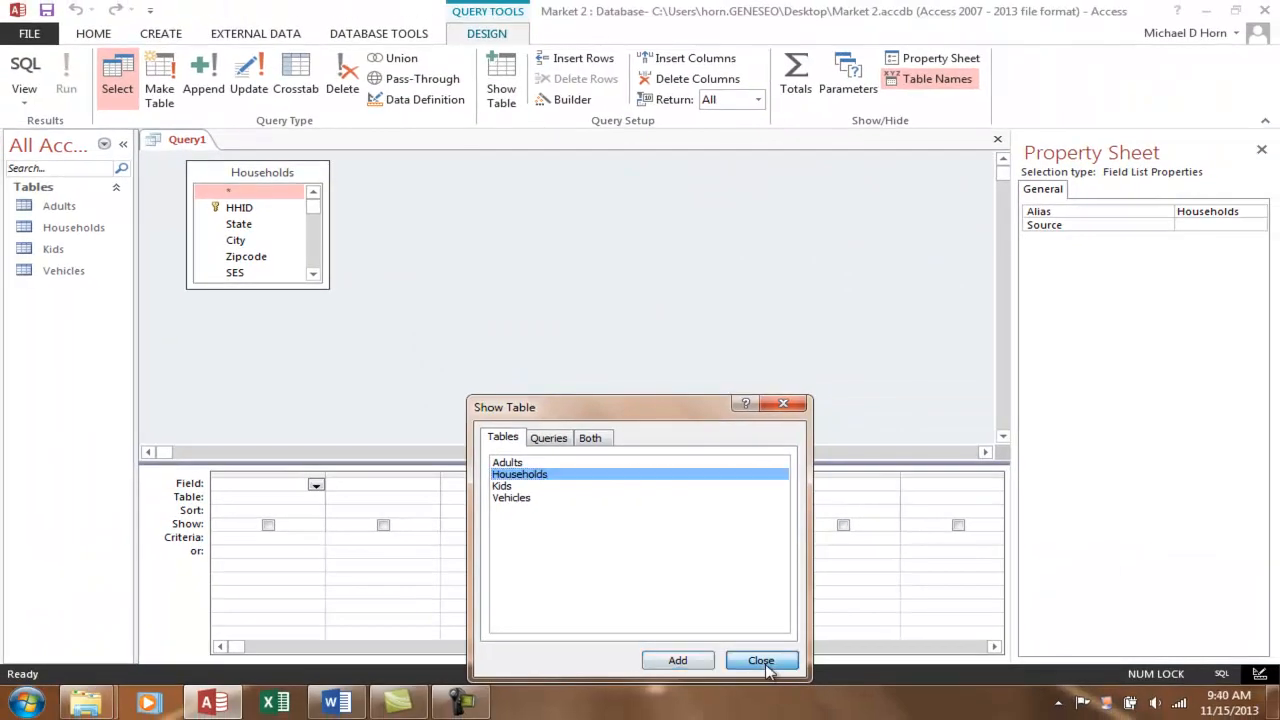
pyautogui.click(793, 688)
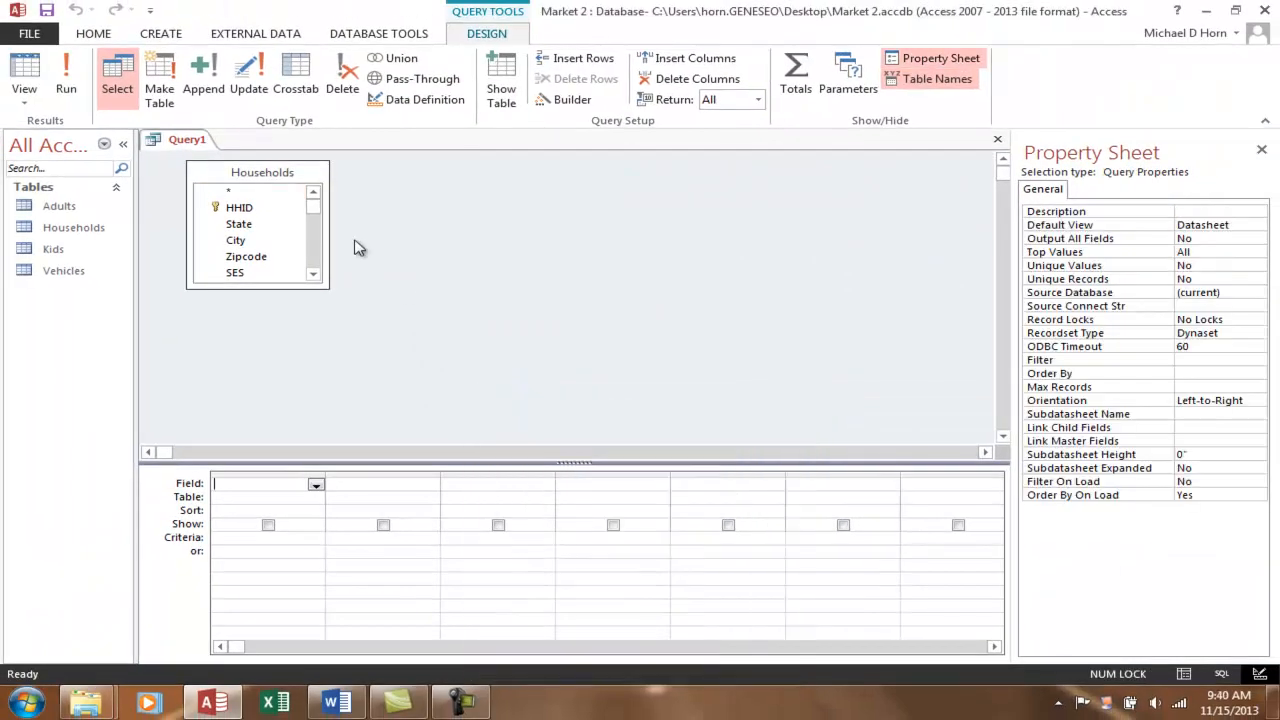
pyautogui.doubleClick(237, 208)
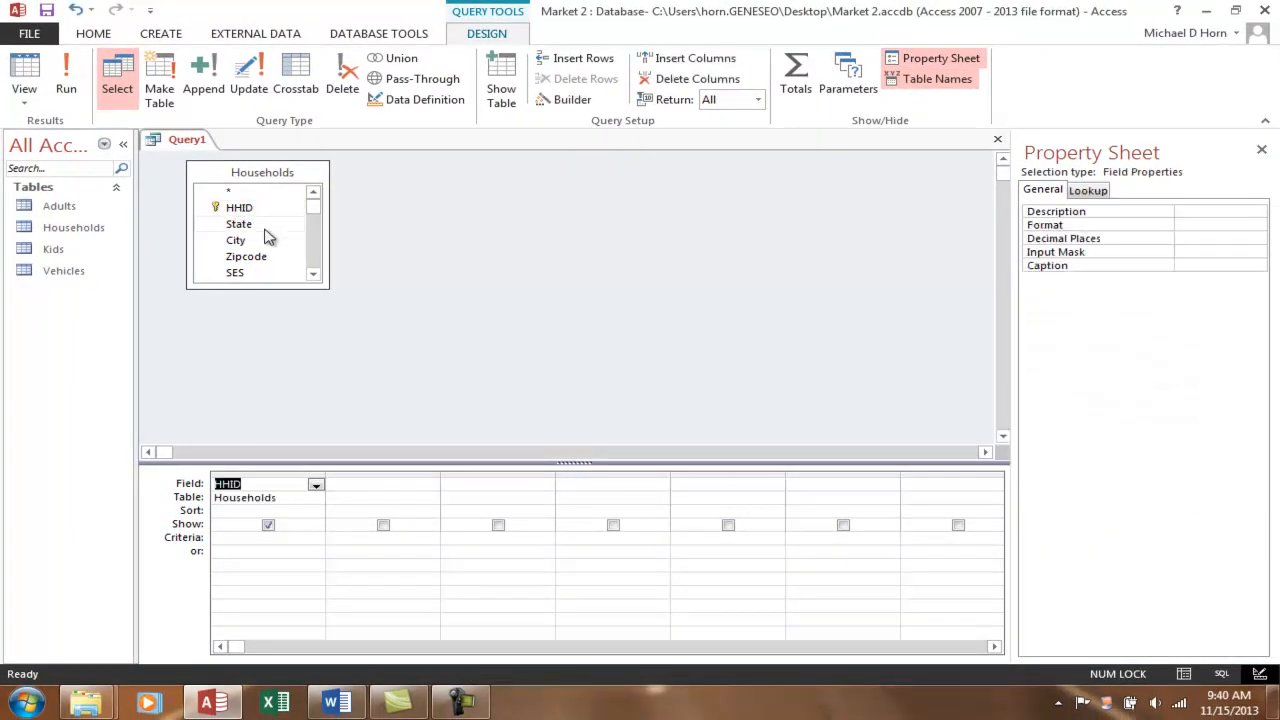
# Add the Home Value and Household Income fields from the Households table to the query
pyautogui.click(317, 277)
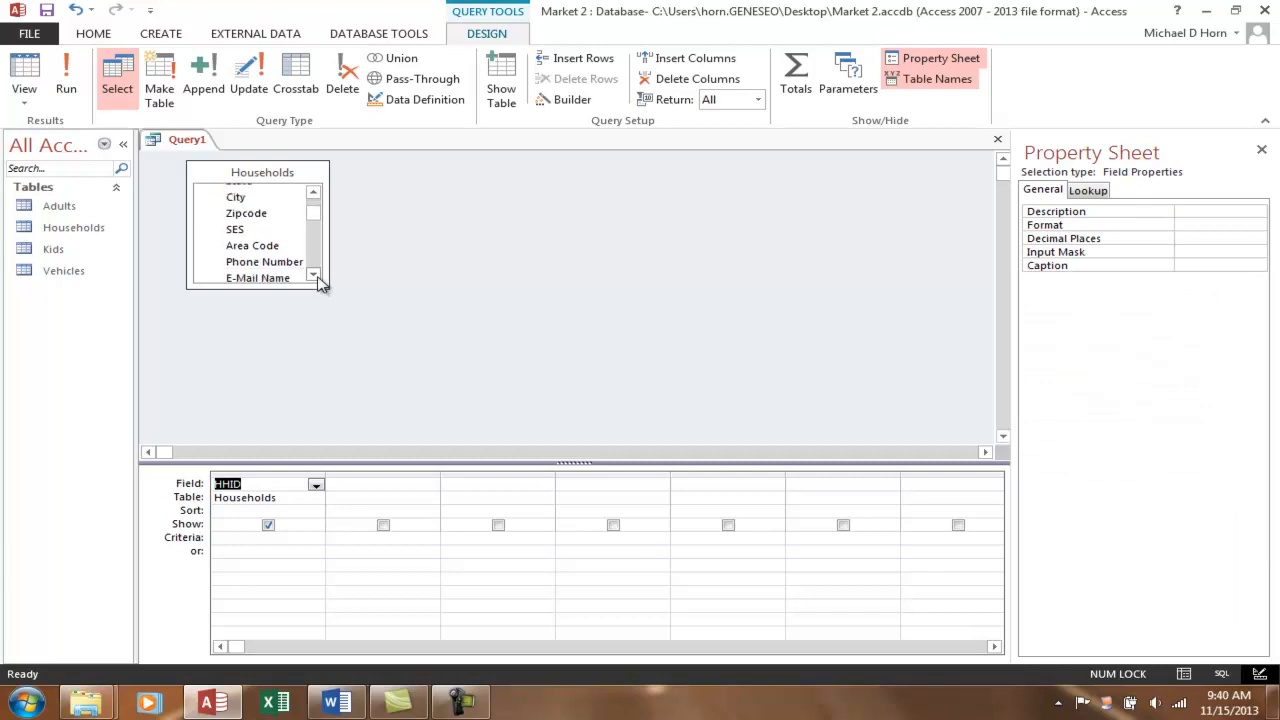
pyautogui.click(317, 277)
pyautogui.click(317, 277)
pyautogui.click(317, 277)
pyautogui.click(317, 277)
pyautogui.click(317, 277)
pyautogui.click(317, 277)
pyautogui.click(317, 277)
pyautogui.click(317, 277)
pyautogui.click(317, 277)
pyautogui.click(317, 277)
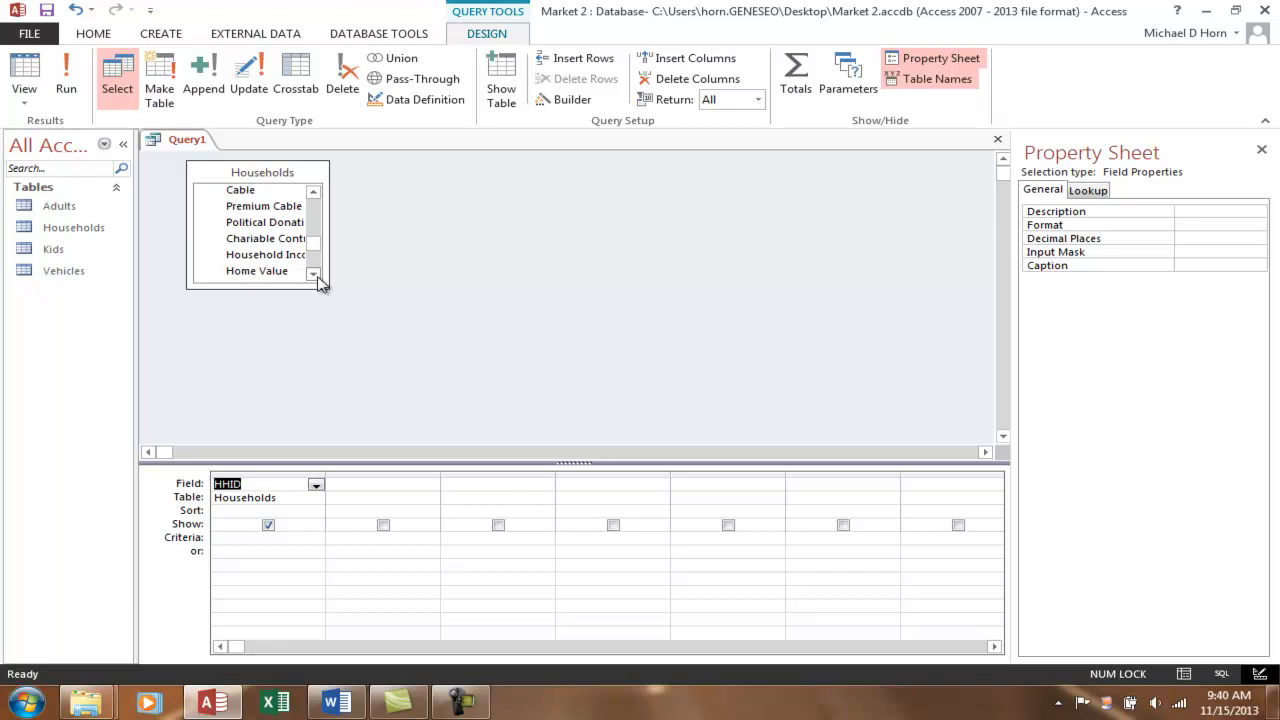
pyautogui.click(240, 284)
pyautogui.scroll(-5, 318, 268)
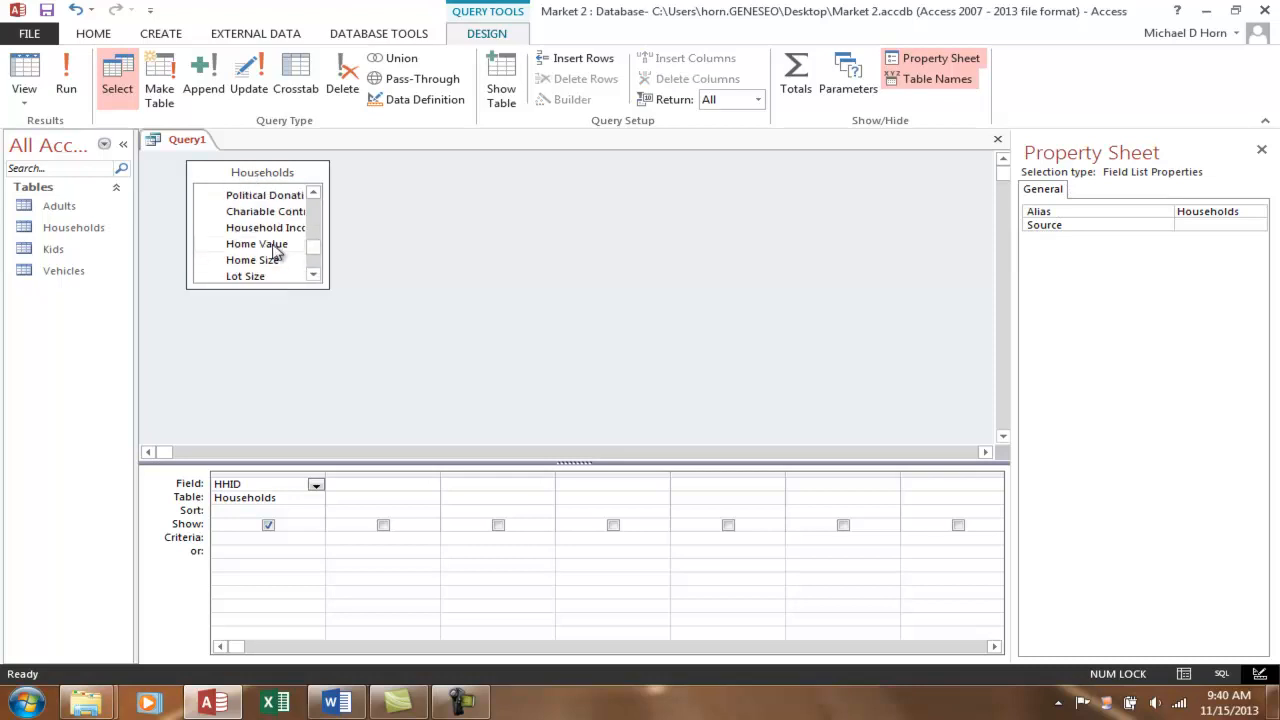
pyautogui.doubleClick(274, 246)
pyautogui.doubleClick(290, 228)
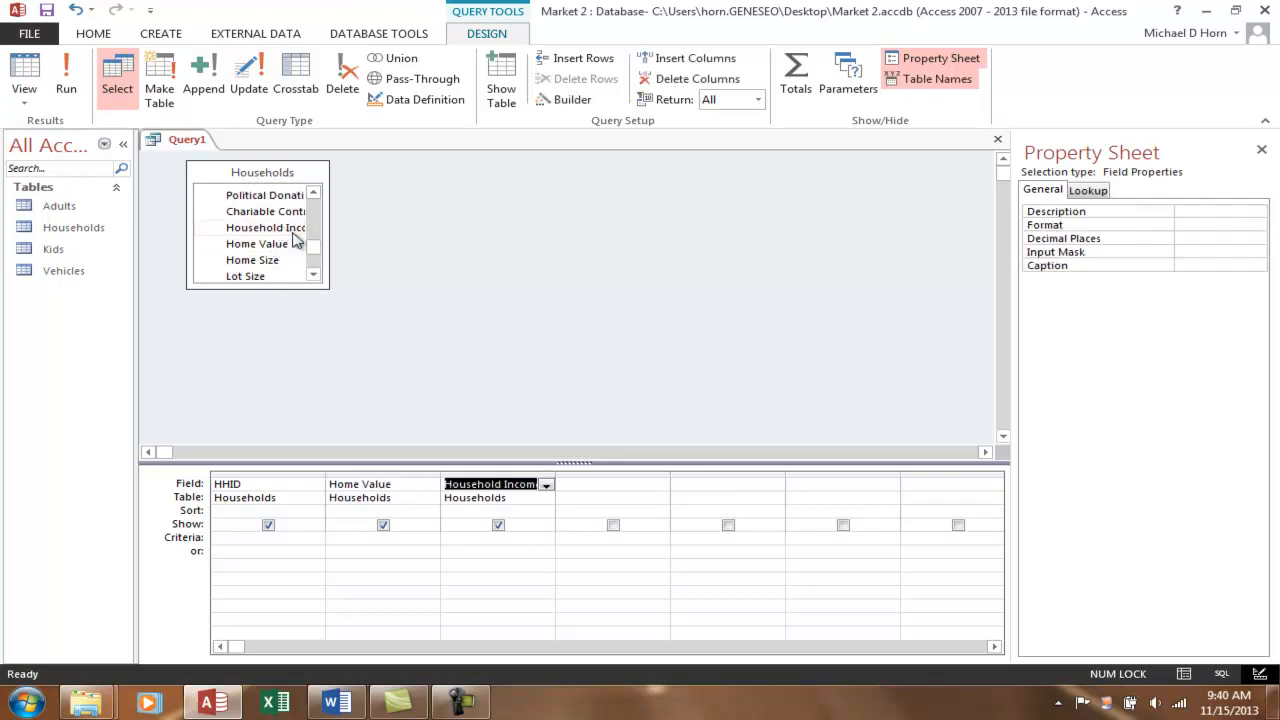
# Open the Expression Builder for the first empty query column and list the Households table's fields down to Household Income and Home Value
pyautogui.click(610, 484)
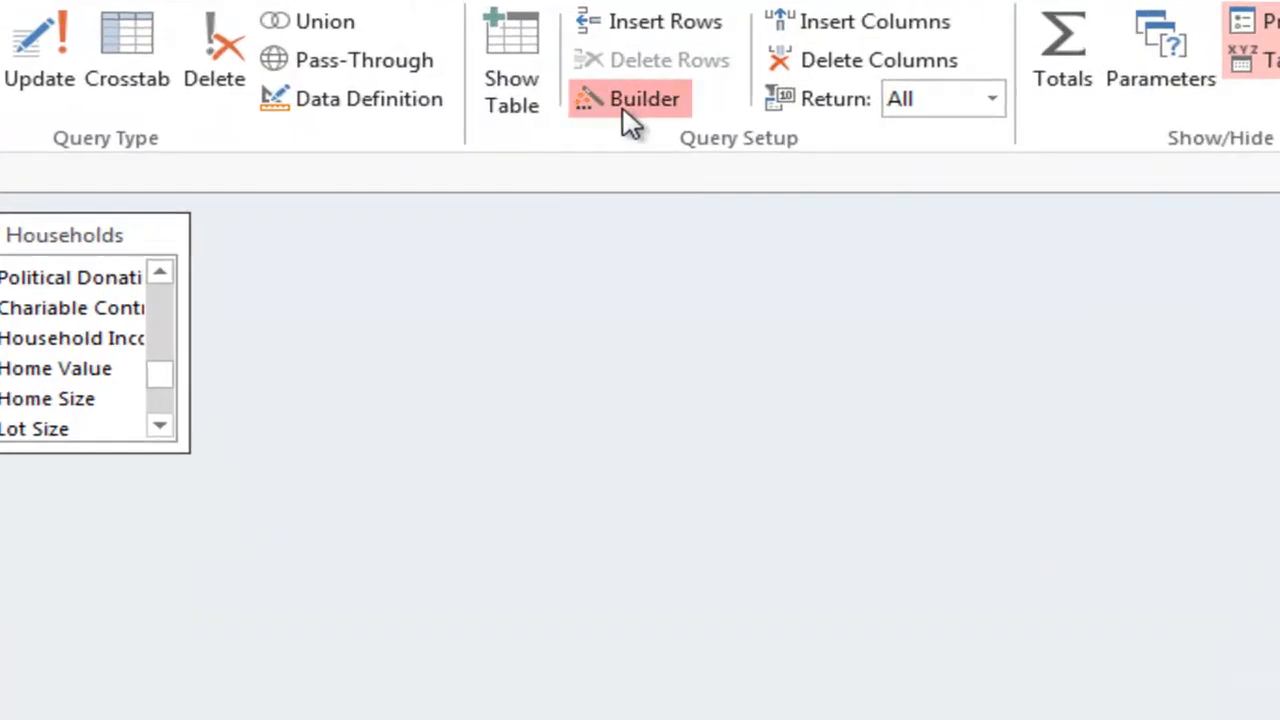
pyautogui.click(565, 101)
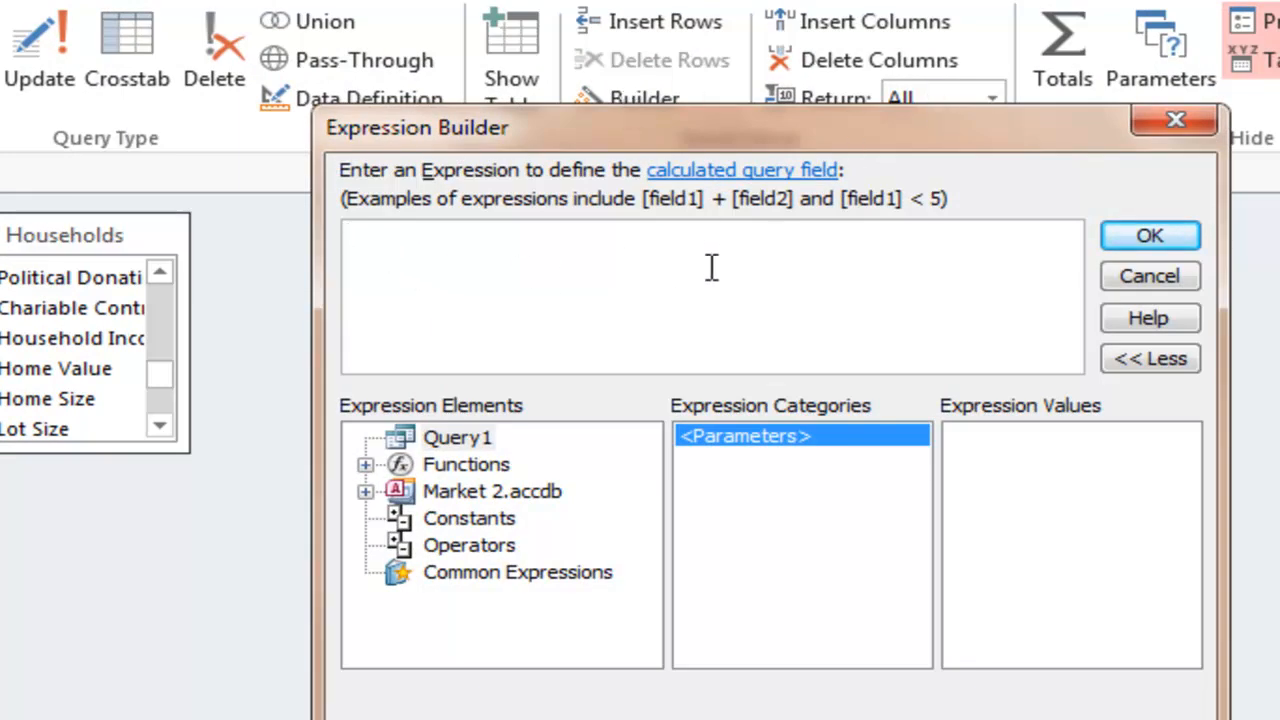
pyautogui.click(366, 492)
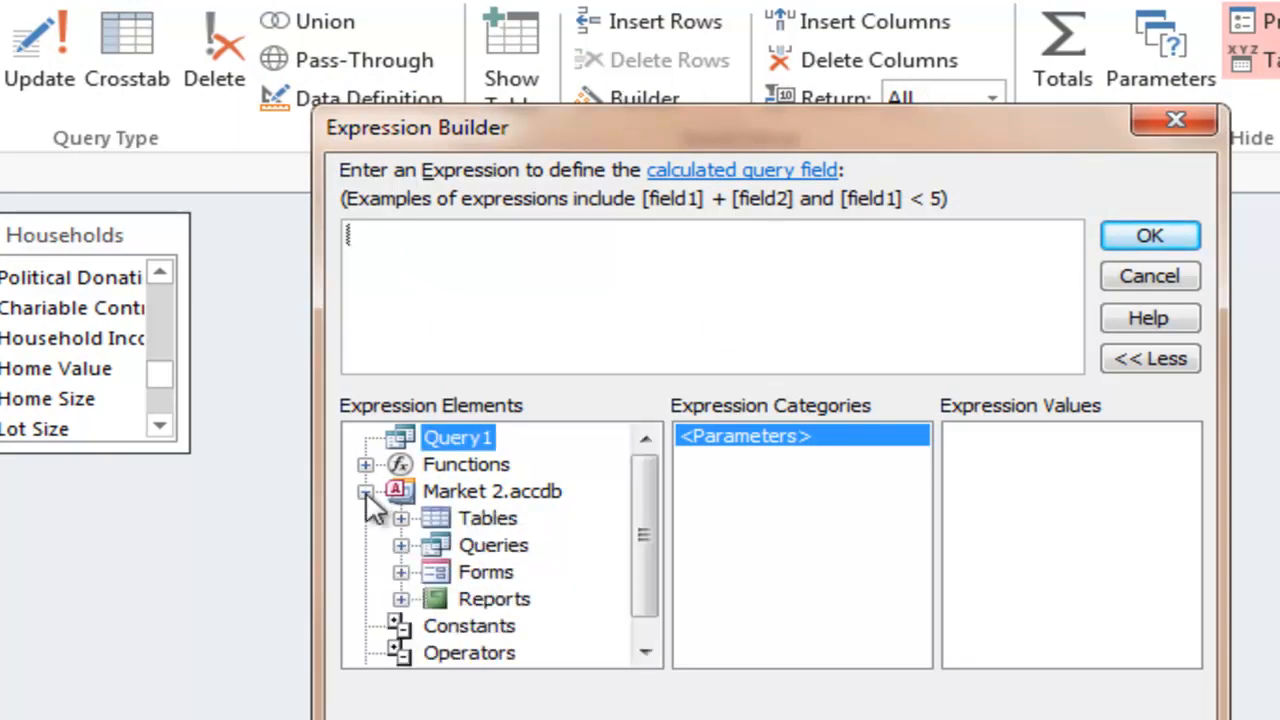
pyautogui.click(402, 519)
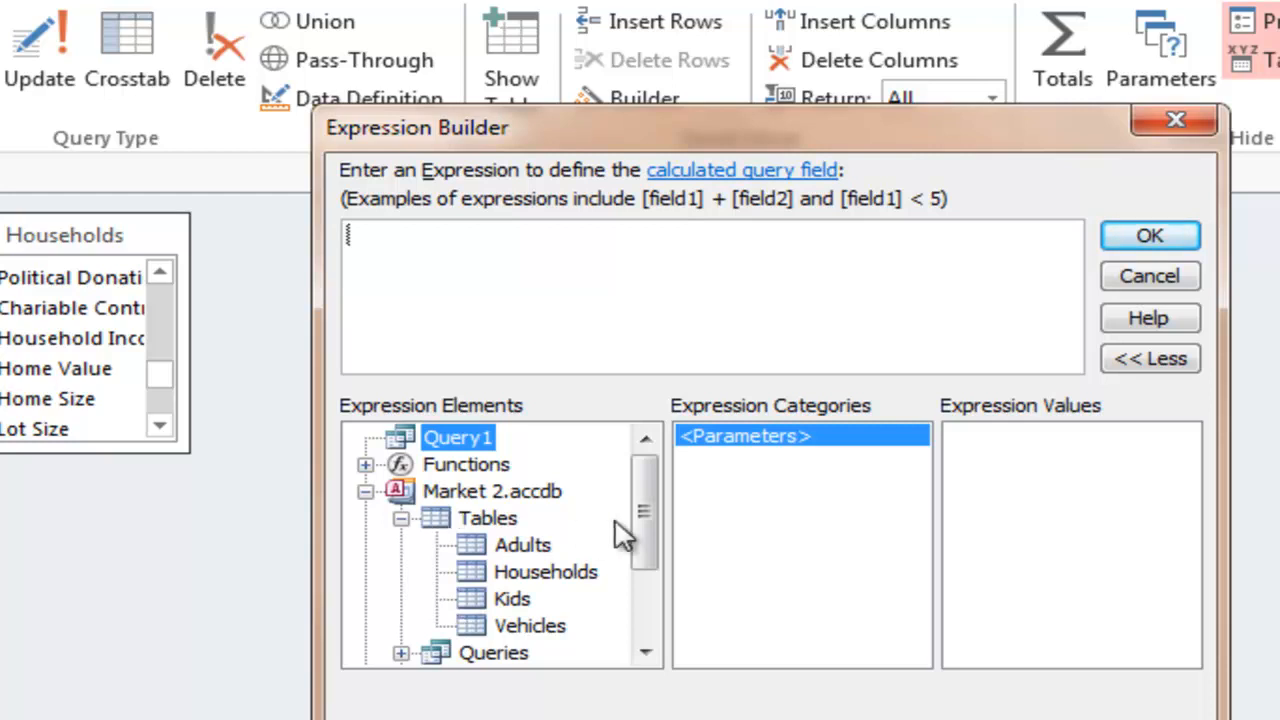
pyautogui.click(560, 574)
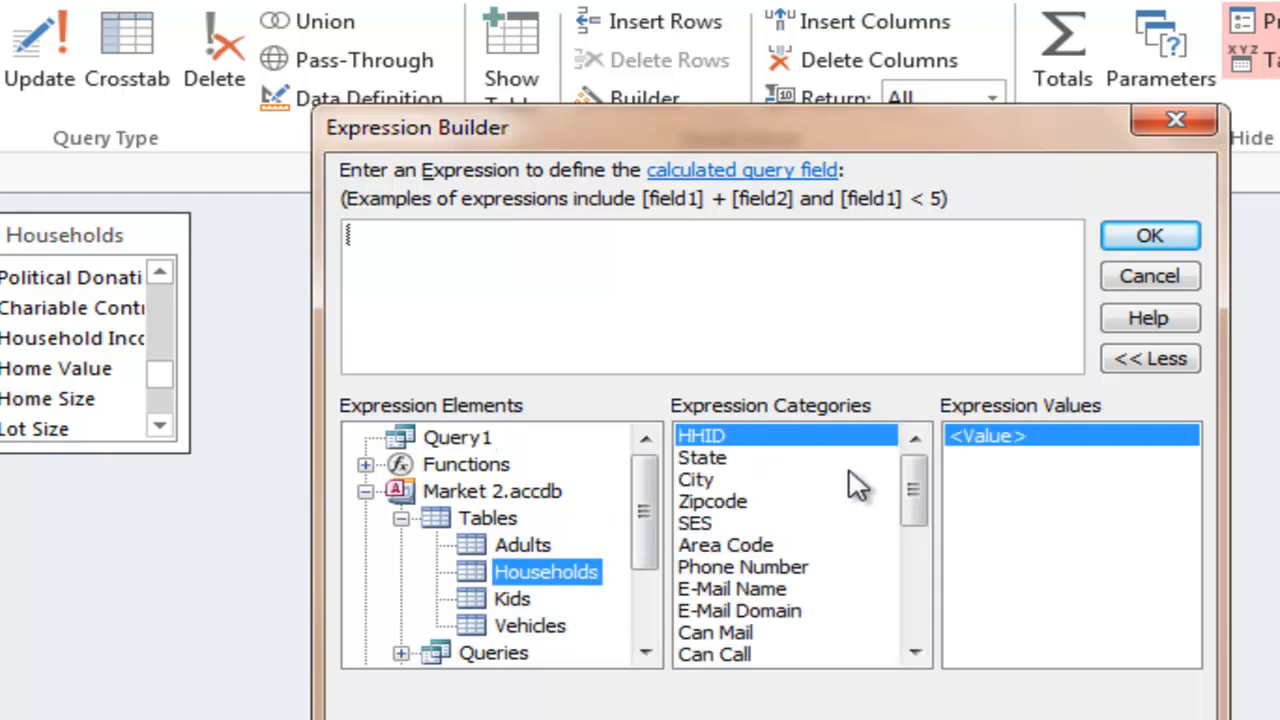
pyautogui.moveTo(912, 467); pyautogui.dragTo(912, 545)
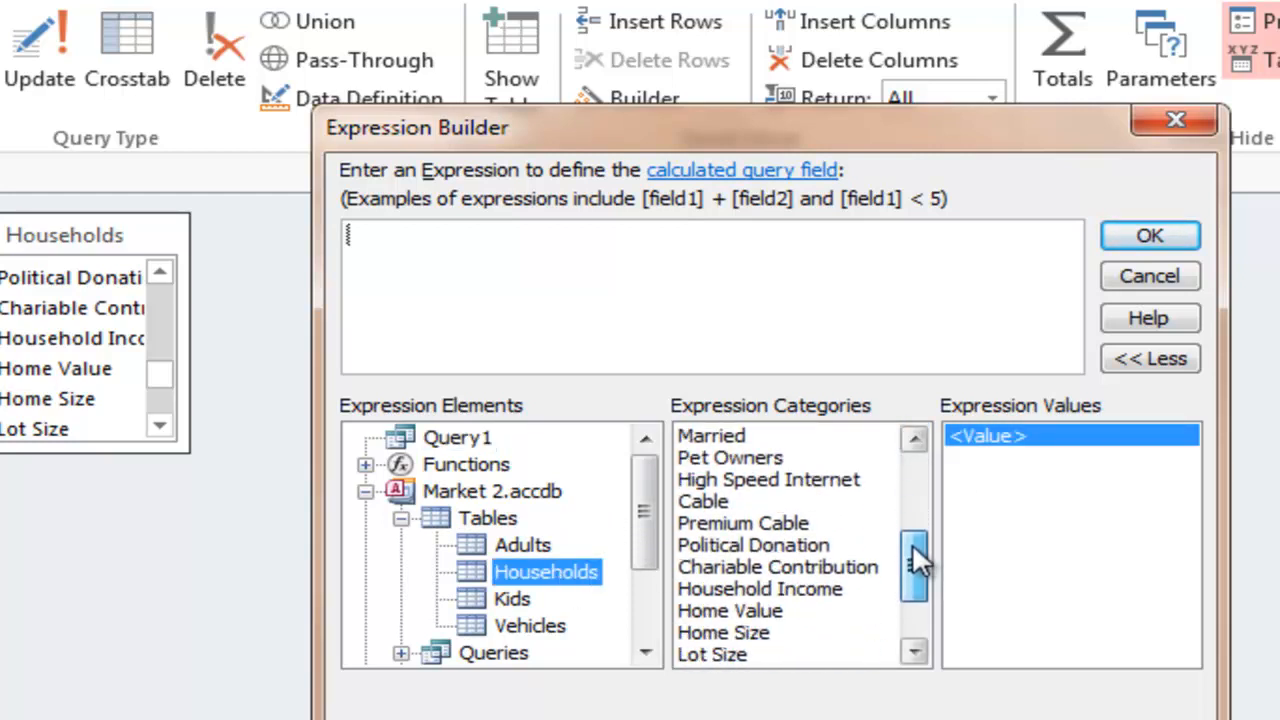
pyautogui.doubleClick(808, 590)
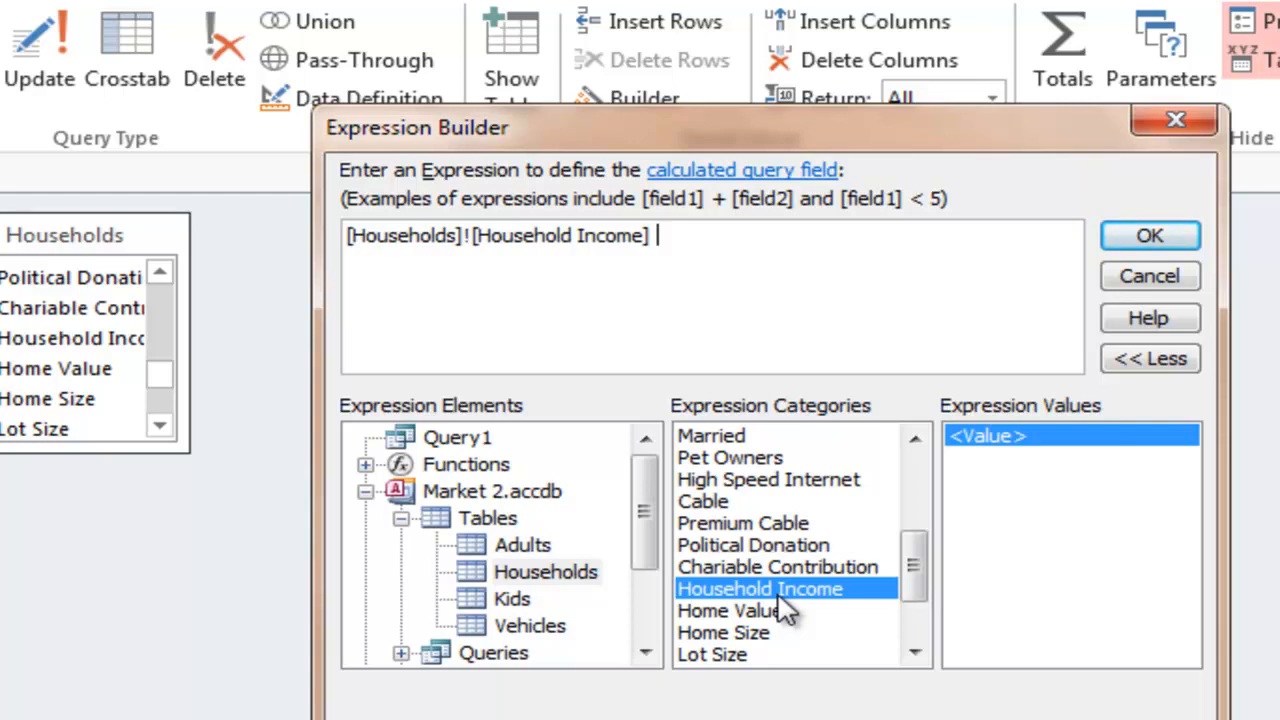
pyautogui.write('/')
pyautogui.moveTo(682, 234); pyautogui.dragTo(126, 180)
pyautogui.press('Delete')
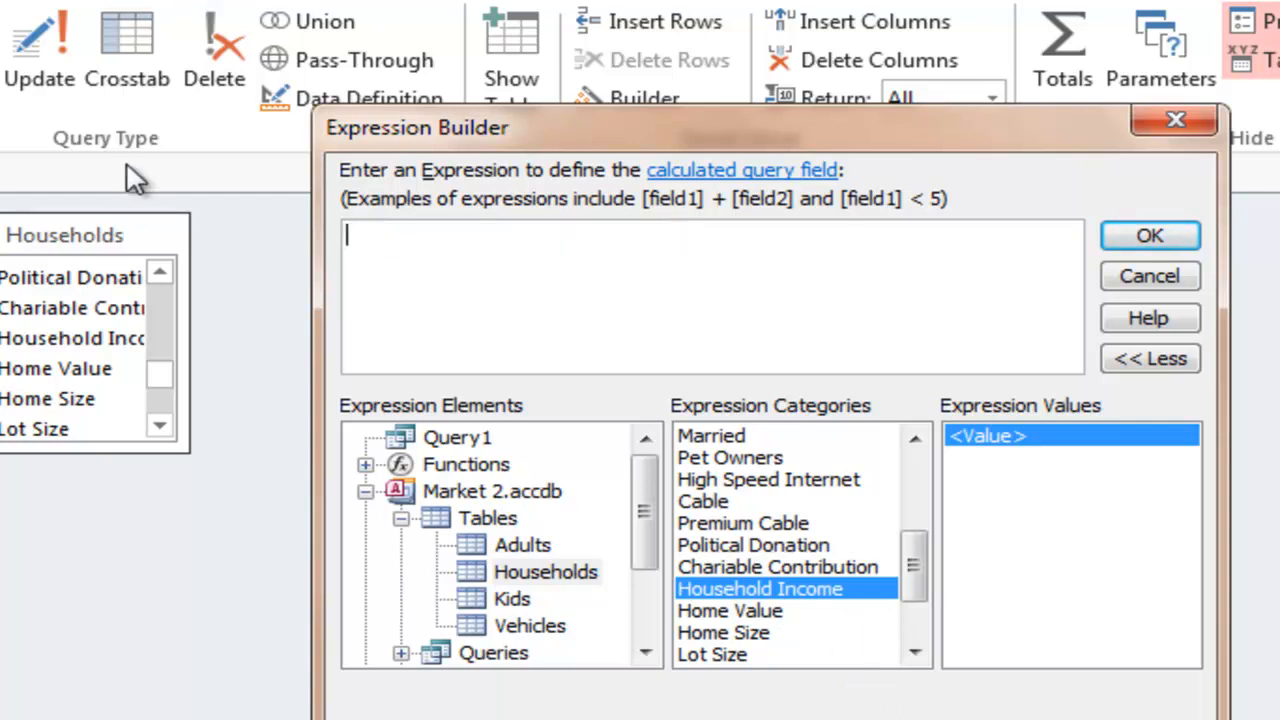
# Build the expression [Households]![Home Value]/[Households]![Household Income] as a calculated field in the query
pyautogui.doubleClick(771, 610)
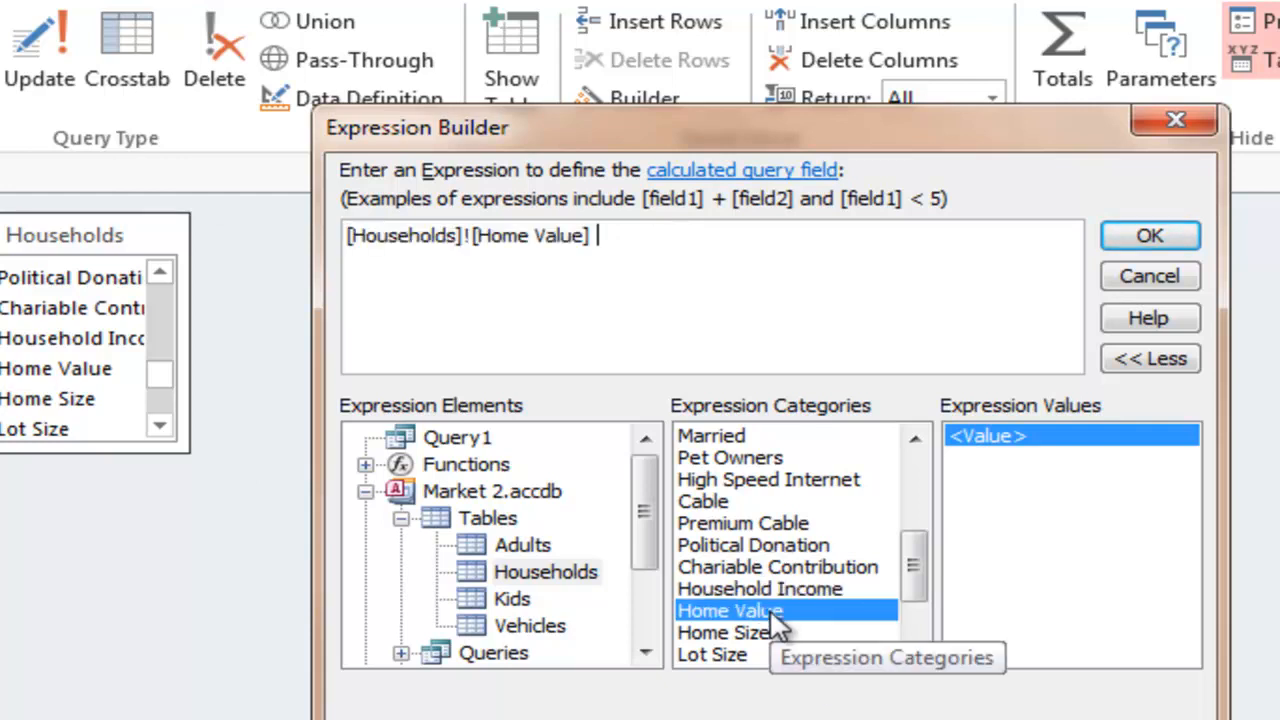
pyautogui.write('/')
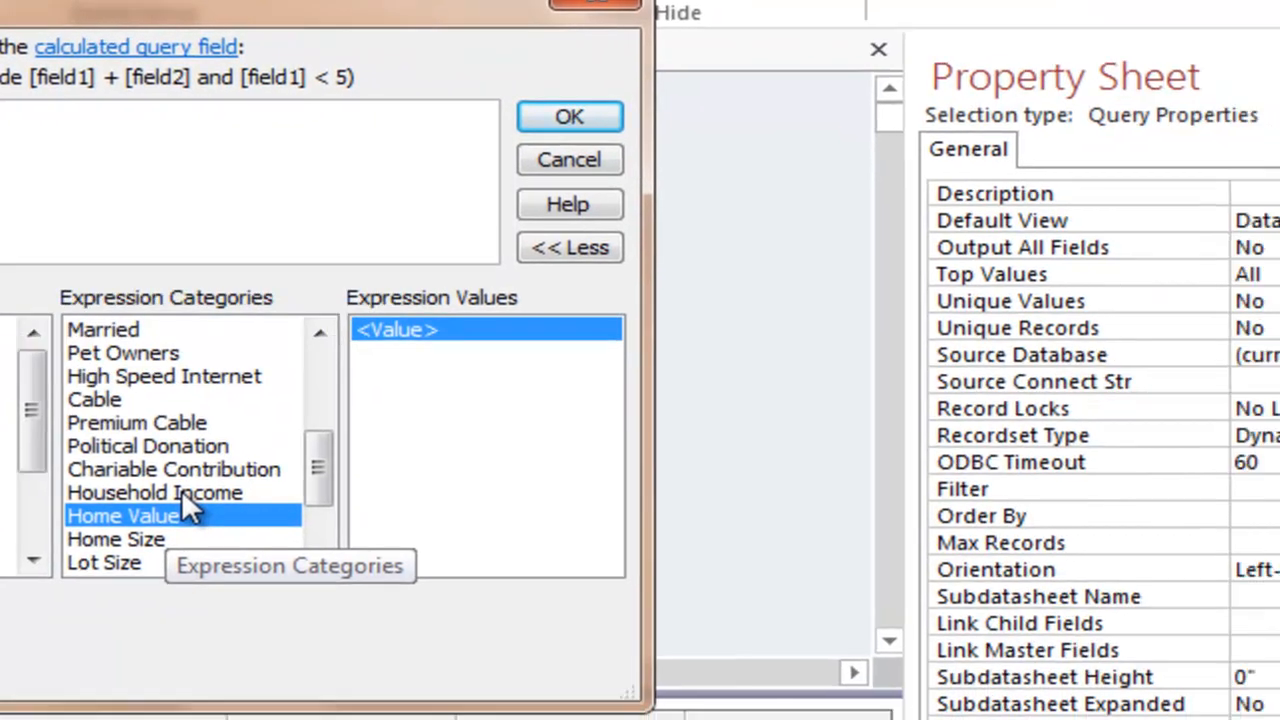
pyautogui.doubleClick(690, 575)
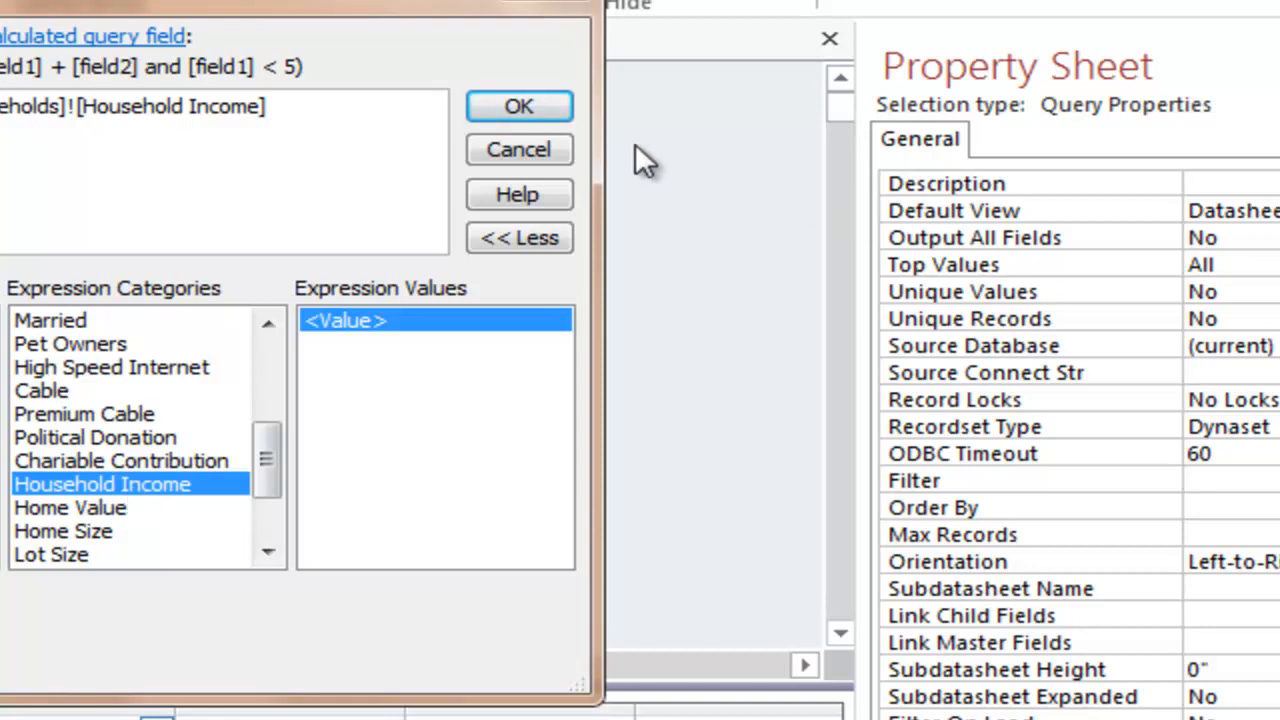
pyautogui.click(537, 114)
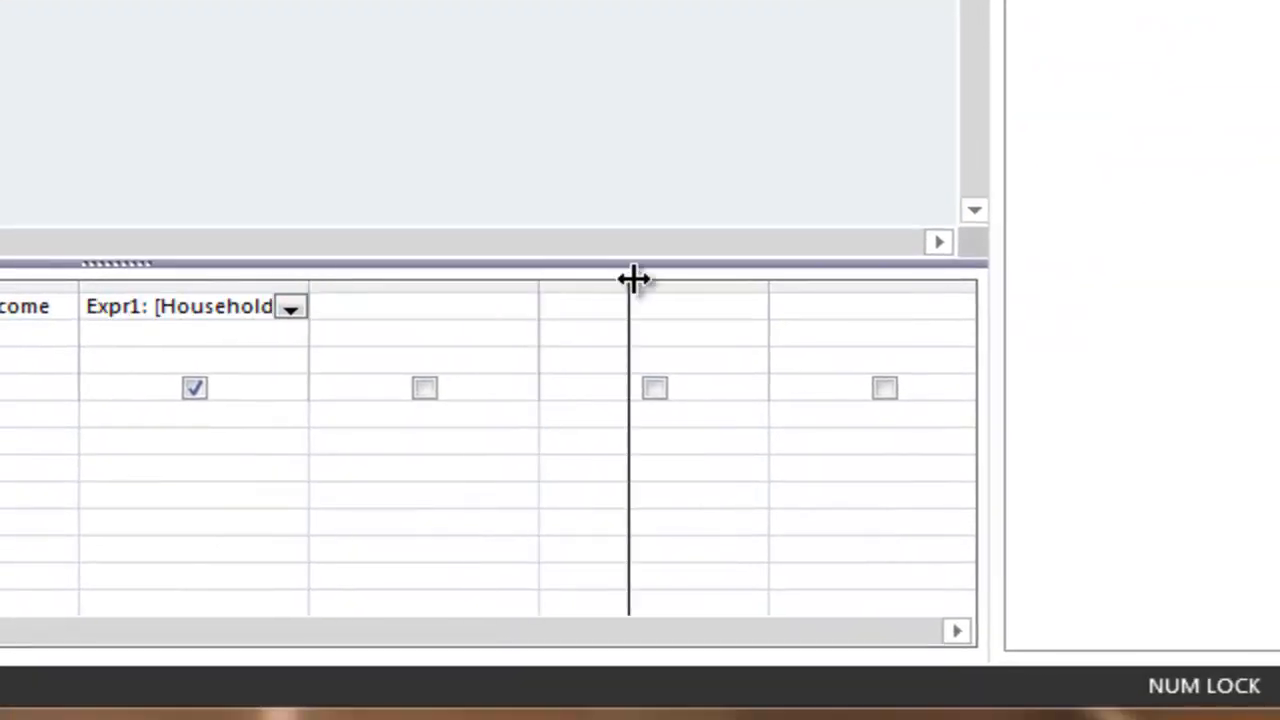
# Widen the calculated column in the design grid and replace its Expr1 name with Wealth Ratio
pyautogui.moveTo(633, 279); pyautogui.dragTo(637, 280)
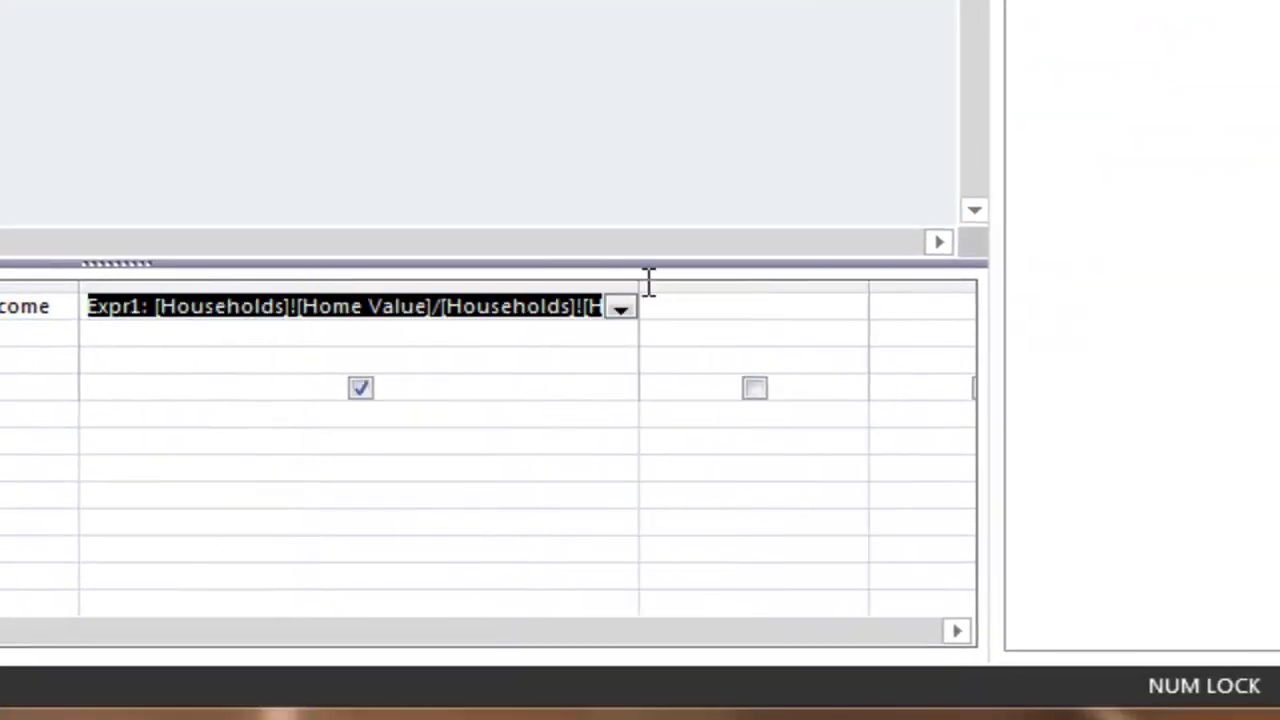
pyautogui.click(127, 330)
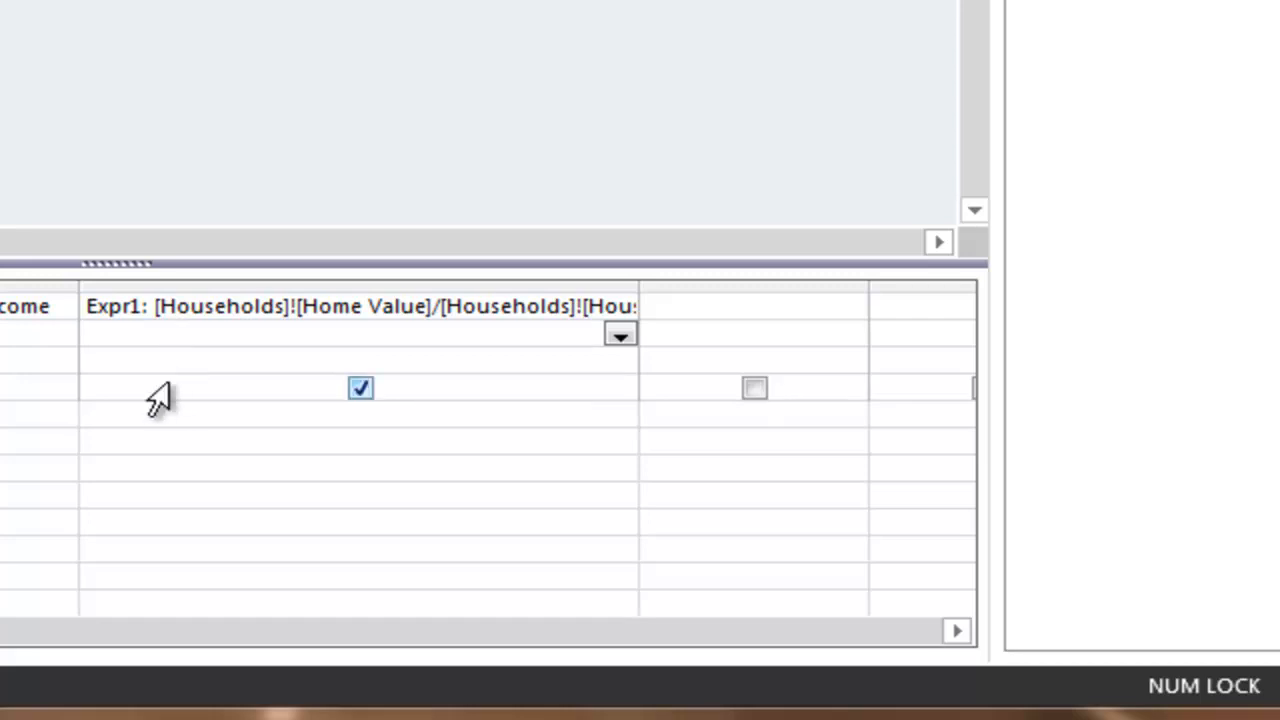
pyautogui.click(140, 306)
pyautogui.press('BackSpace')
pyautogui.press('BackSpace')
pyautogui.press('BackSpace')
pyautogui.press('BackSpace')
pyautogui.press('BackSpace')
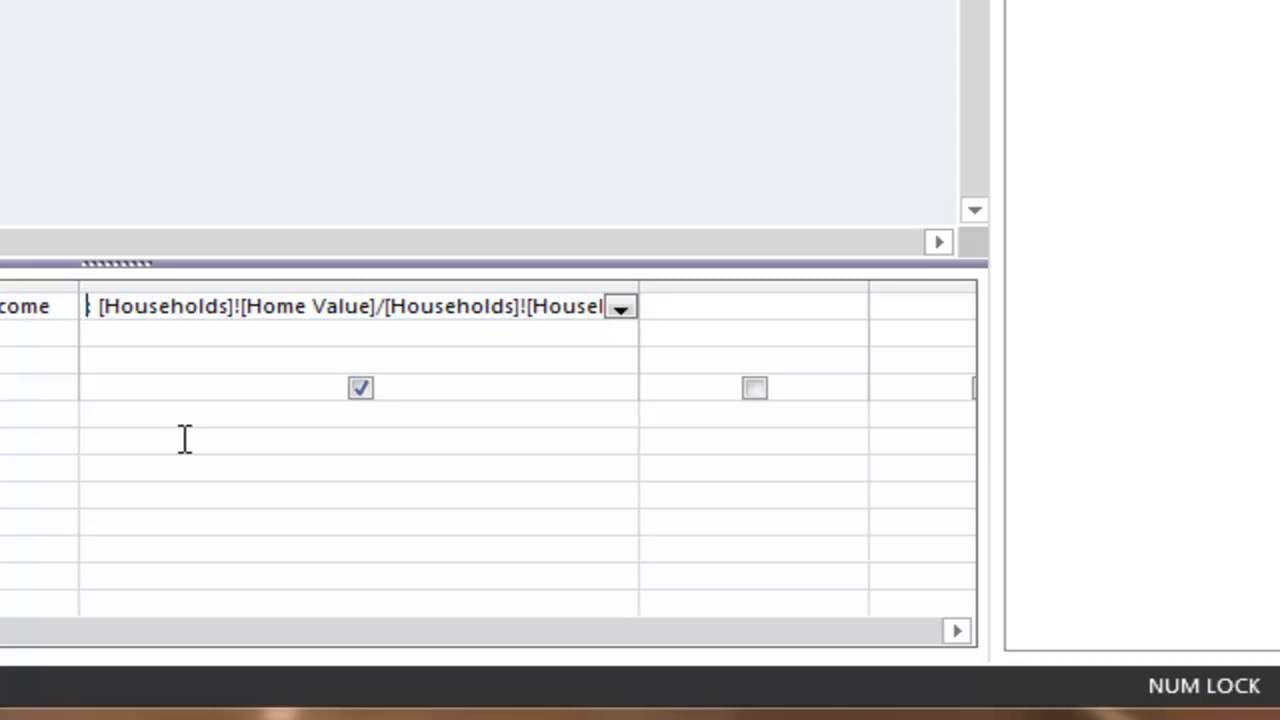
pyautogui.write('Wealth ')
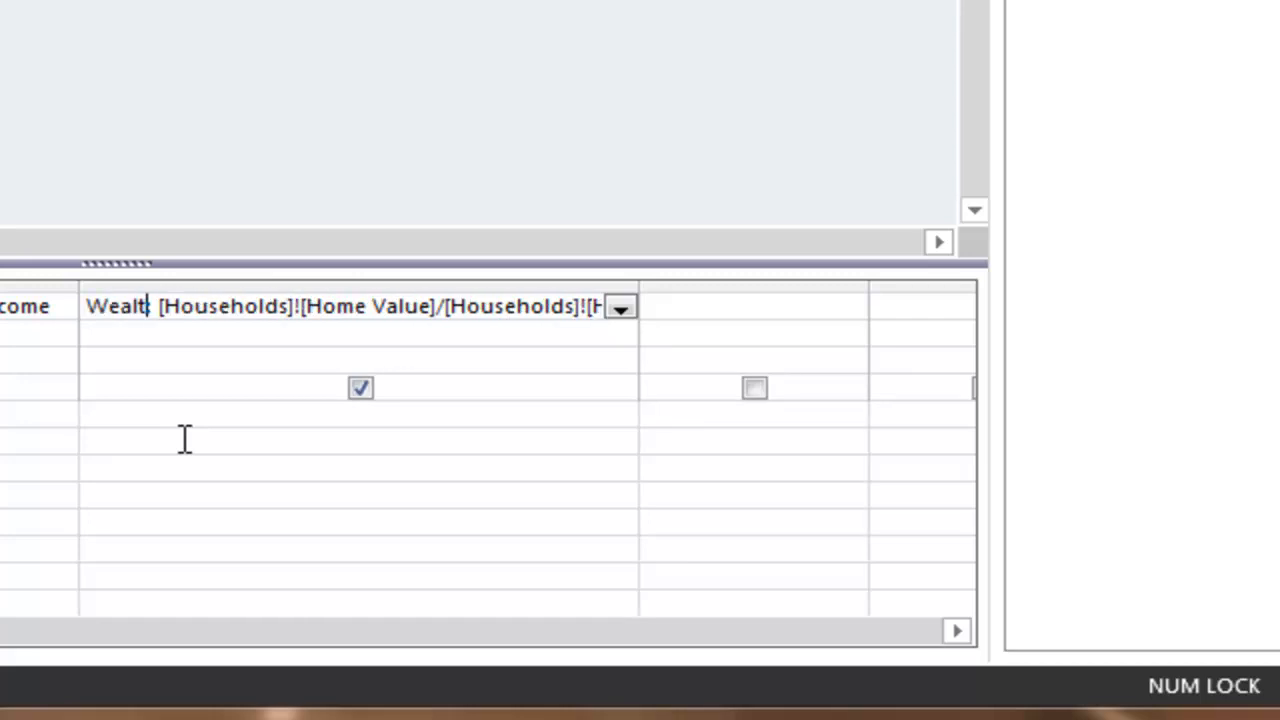
pyautogui.write('Ratio:')
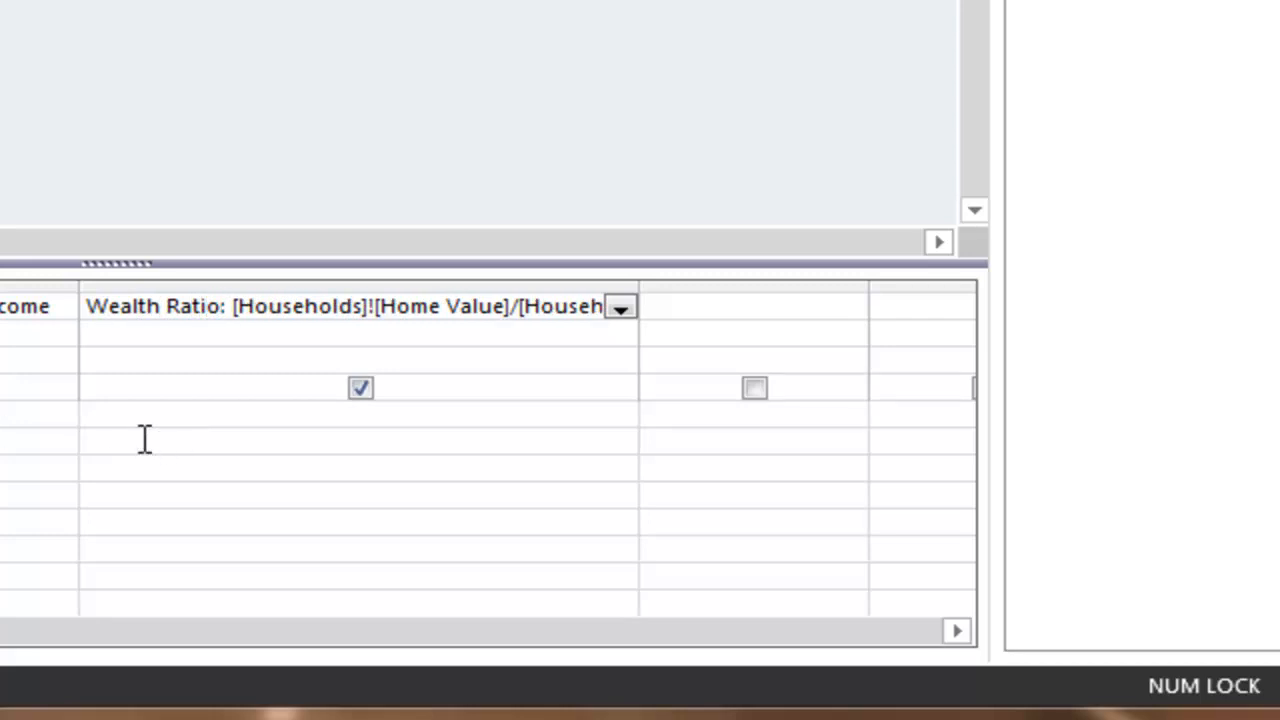
pyautogui.click(131, 418)
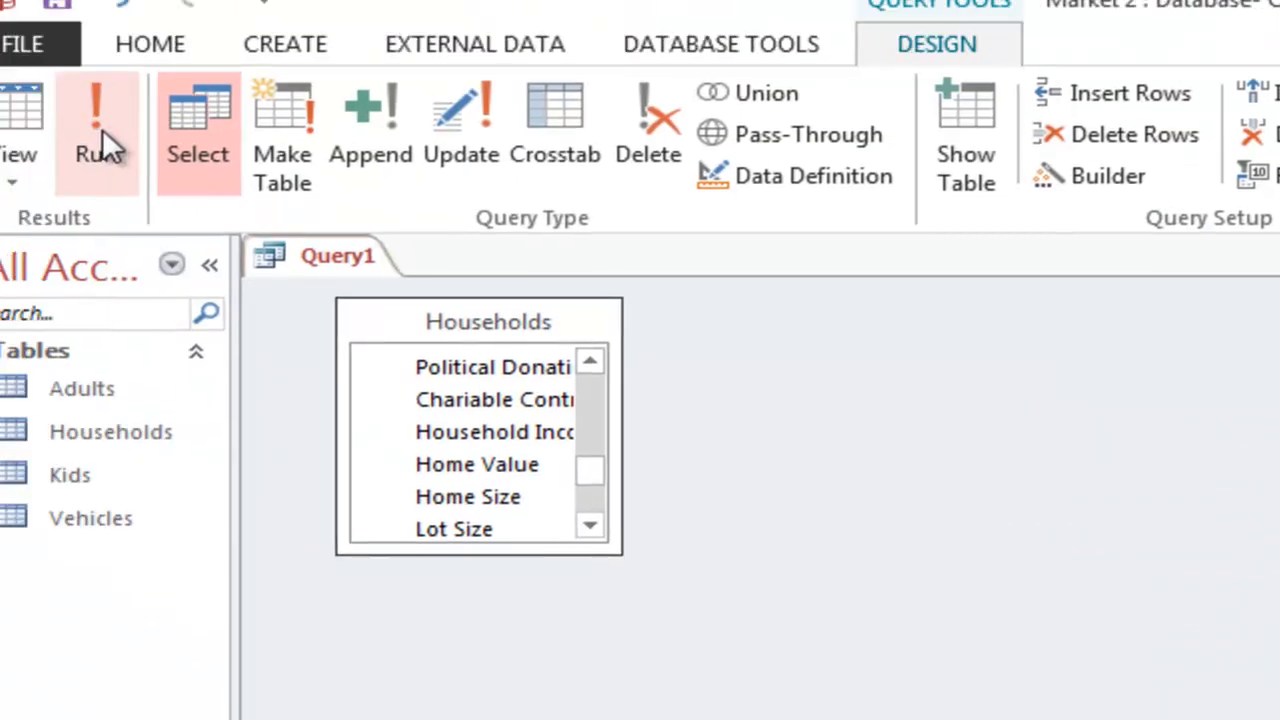
# Run the query and widen the Wealth Ratio column so its full values fit
pyautogui.click(134, 150)
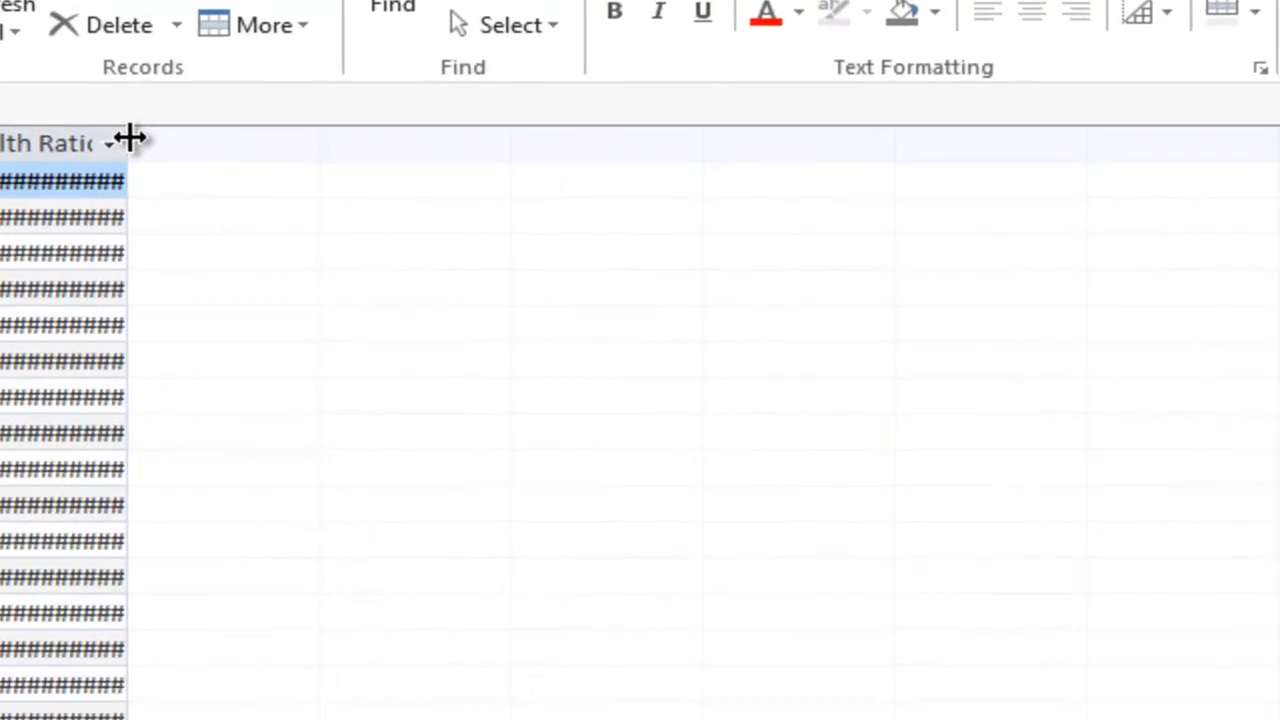
pyautogui.moveTo(1084, 312); pyautogui.dragTo(1255, 290)
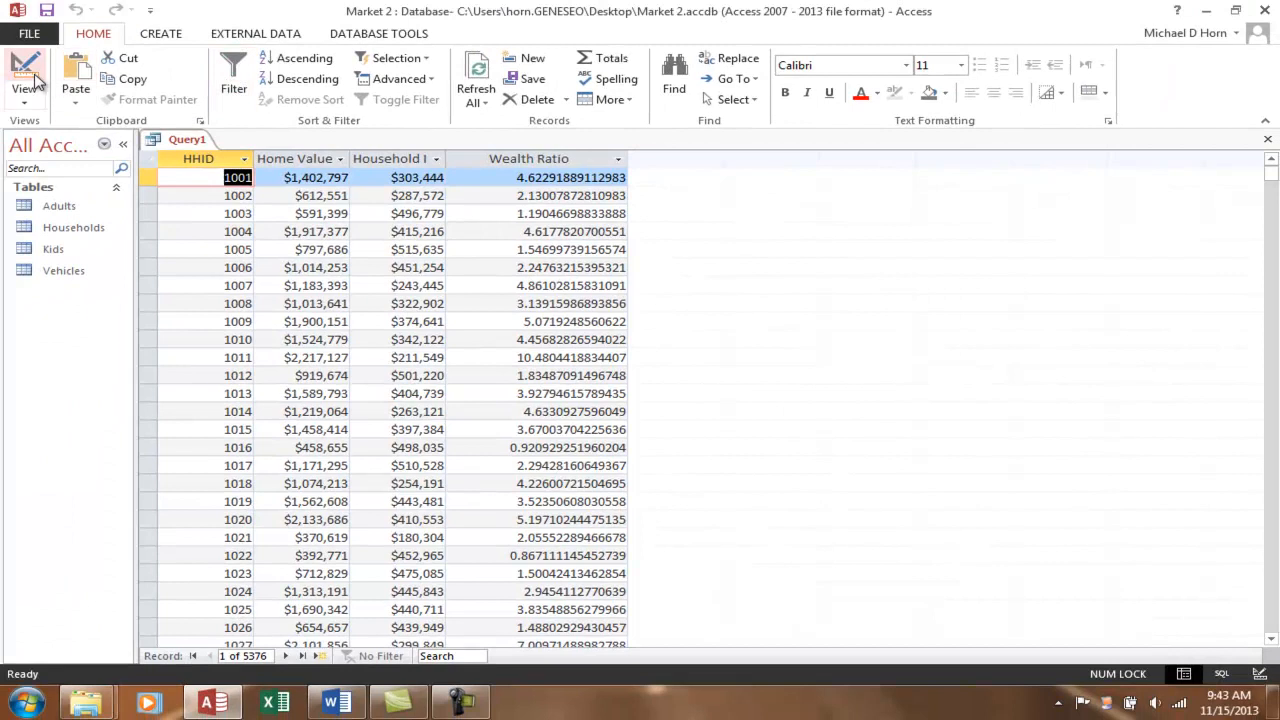
# Remove the Home Value and Household Income columns from the query design and run the query again
pyautogui.click(35, 76)
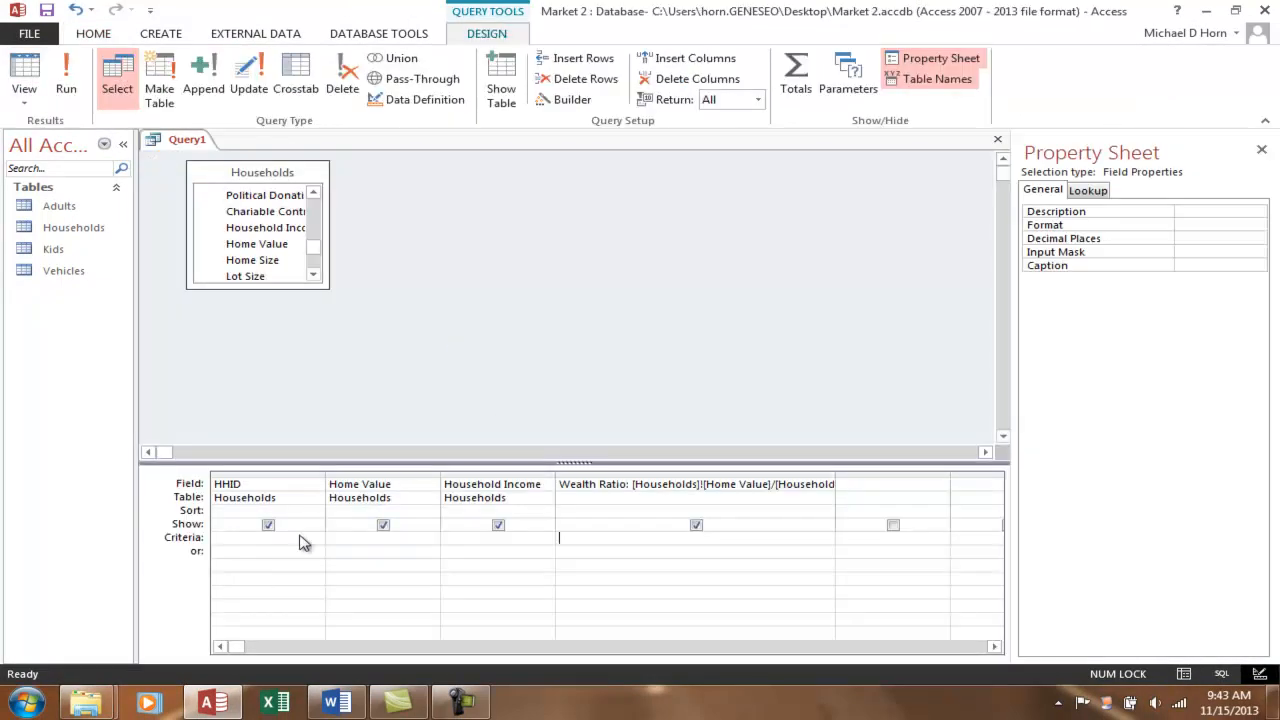
pyautogui.click(391, 477)
pyautogui.press('Delete')
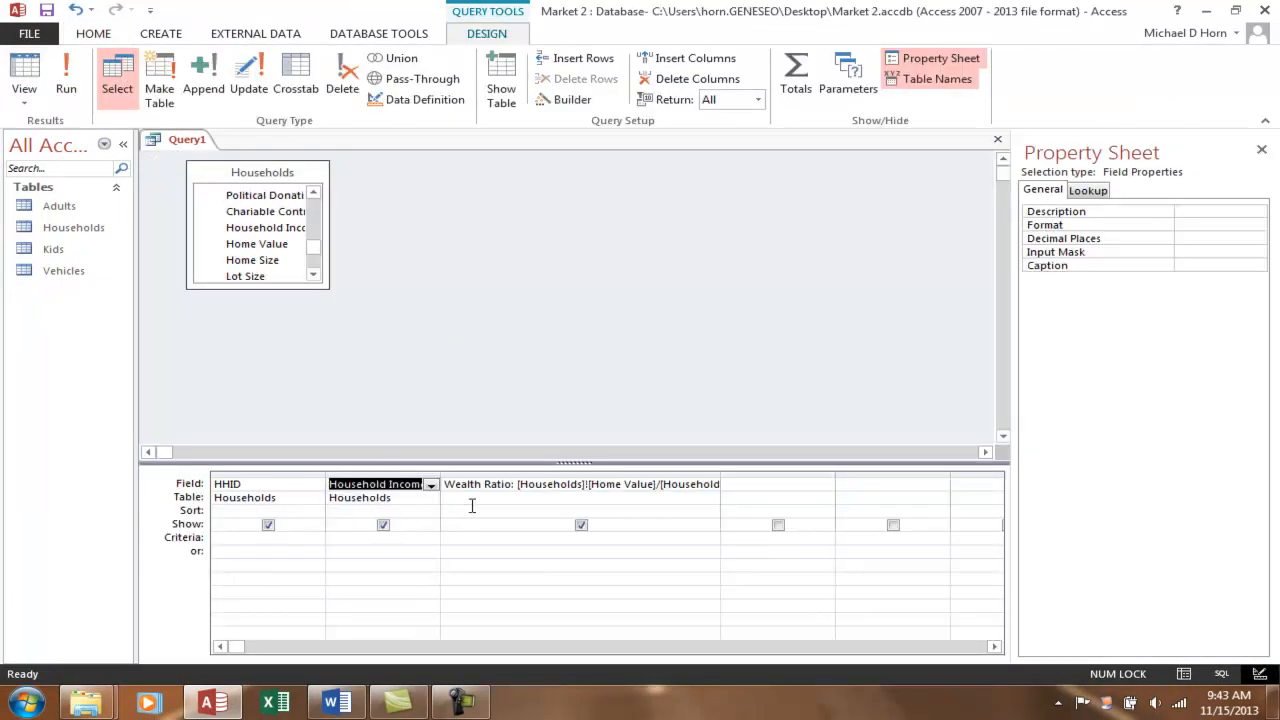
pyautogui.click(414, 471)
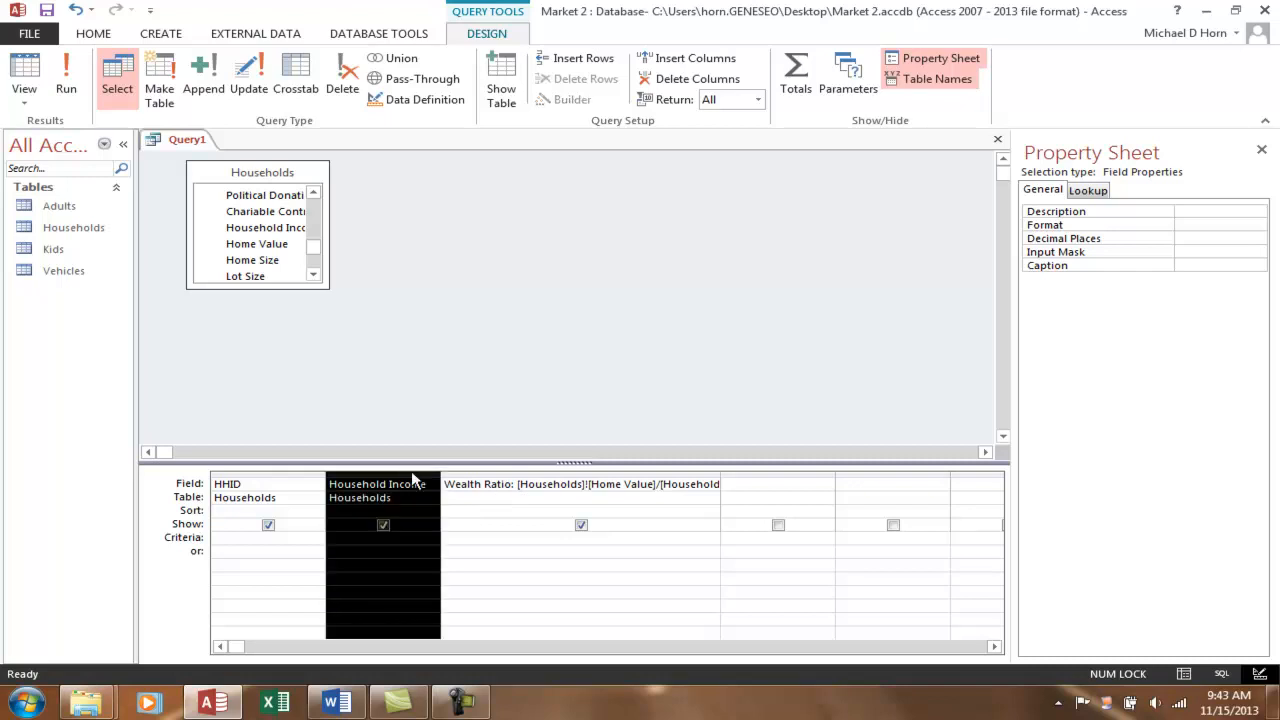
pyautogui.press('Delete')
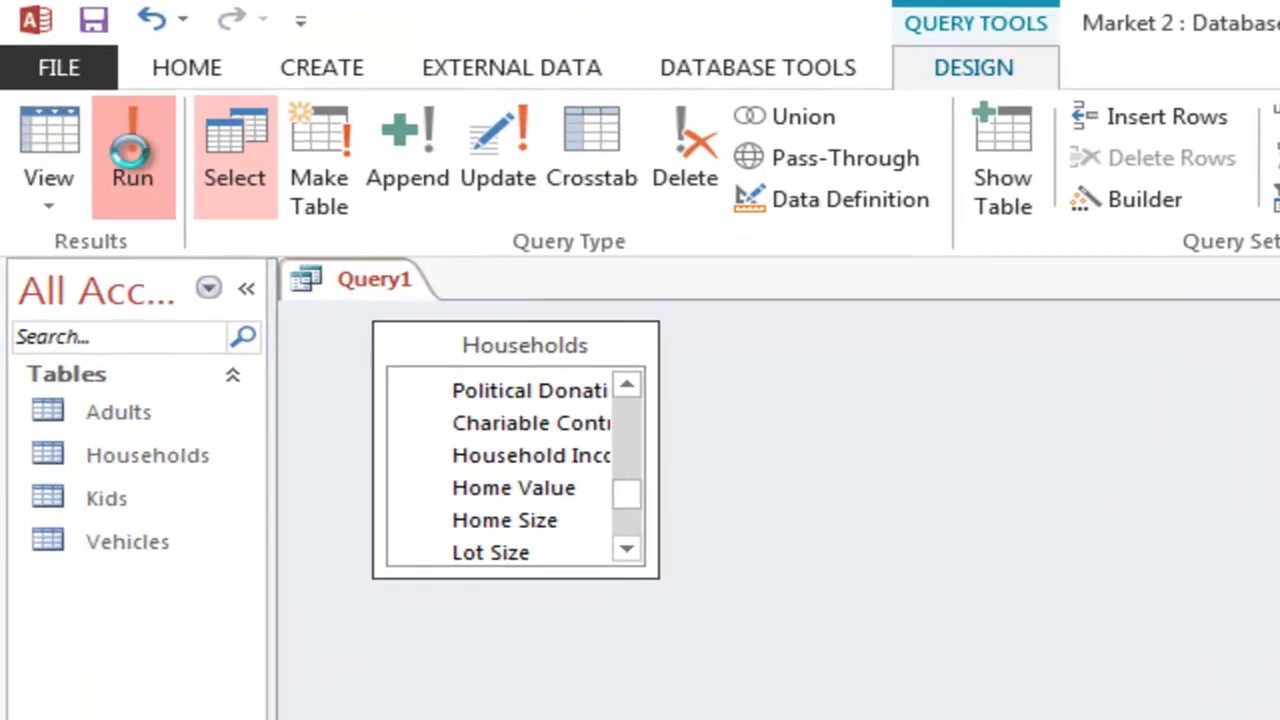
pyautogui.click(66, 75)
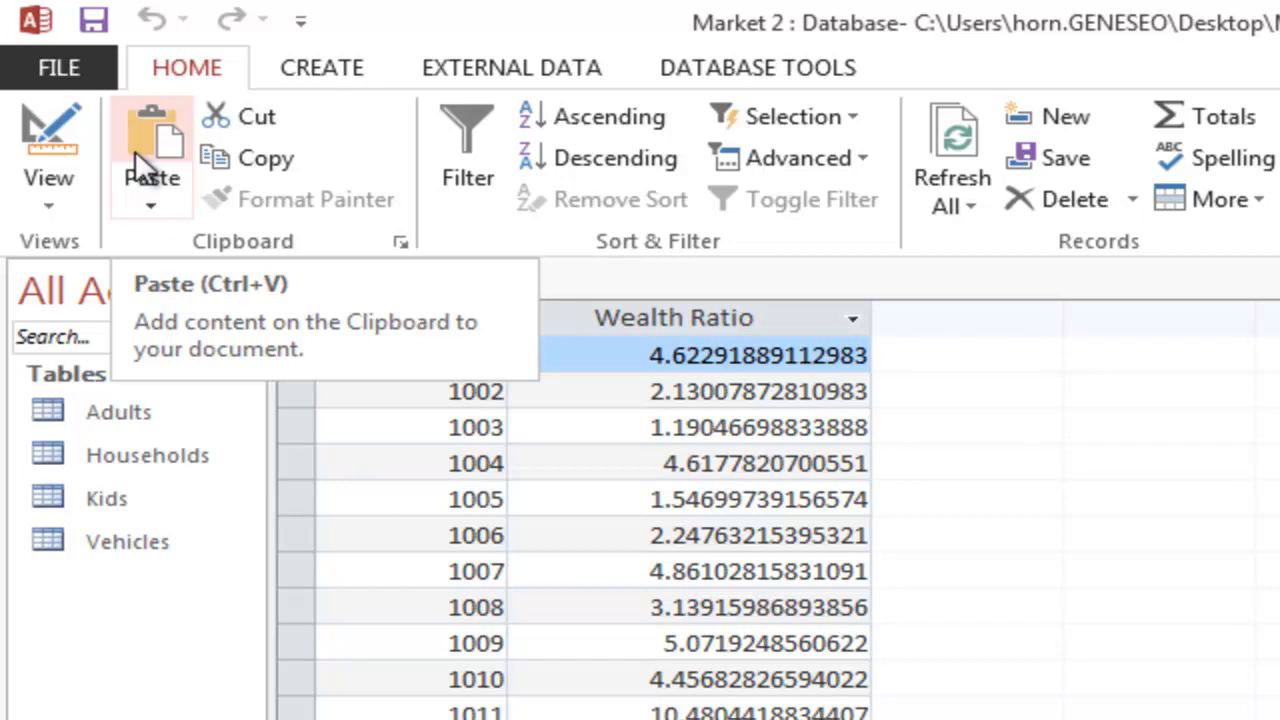
# Set the Wealth Ratio criterion to >4 in the query design and widen its column to fit the full expression
pyautogui.click(48, 130)
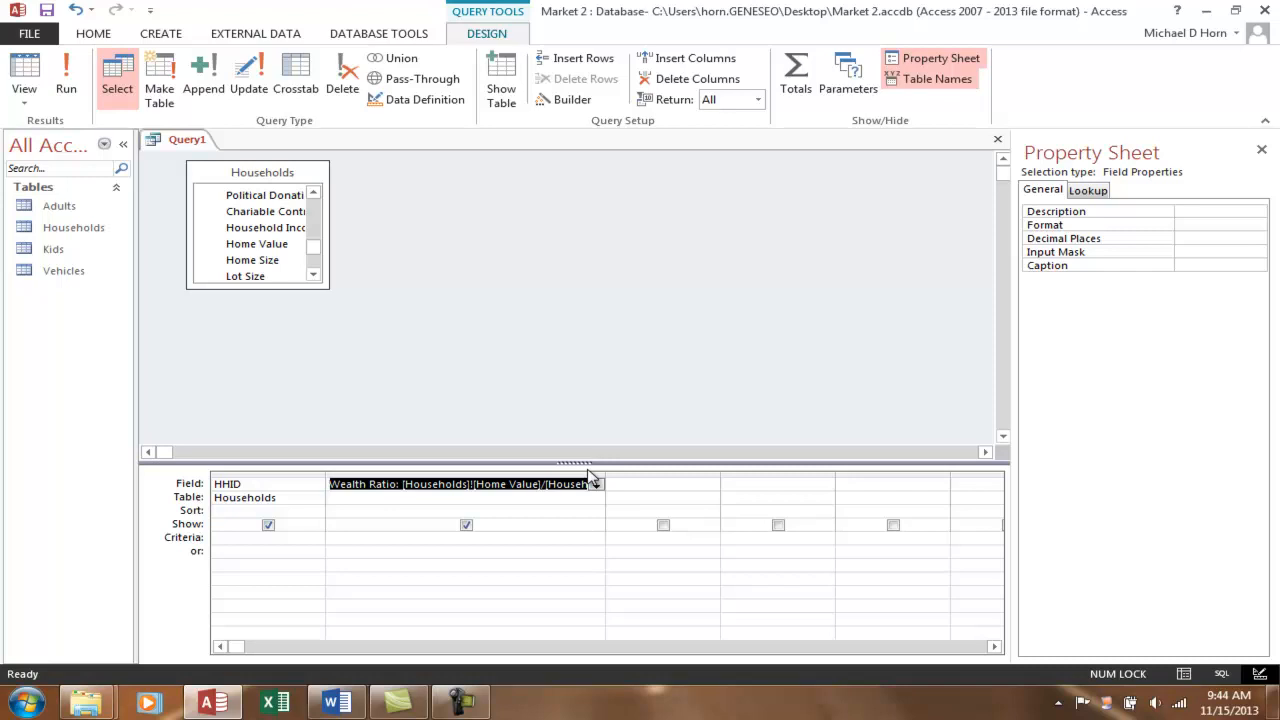
pyautogui.click(514, 540)
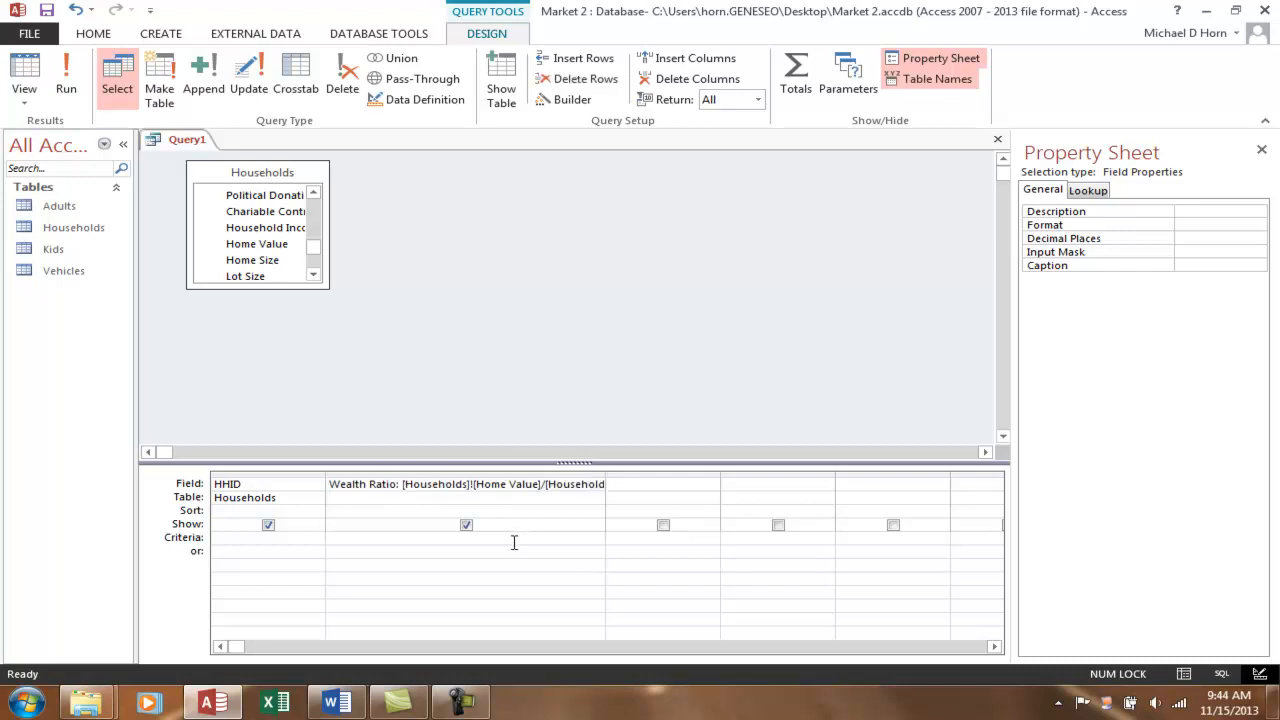
pyautogui.write('>4')
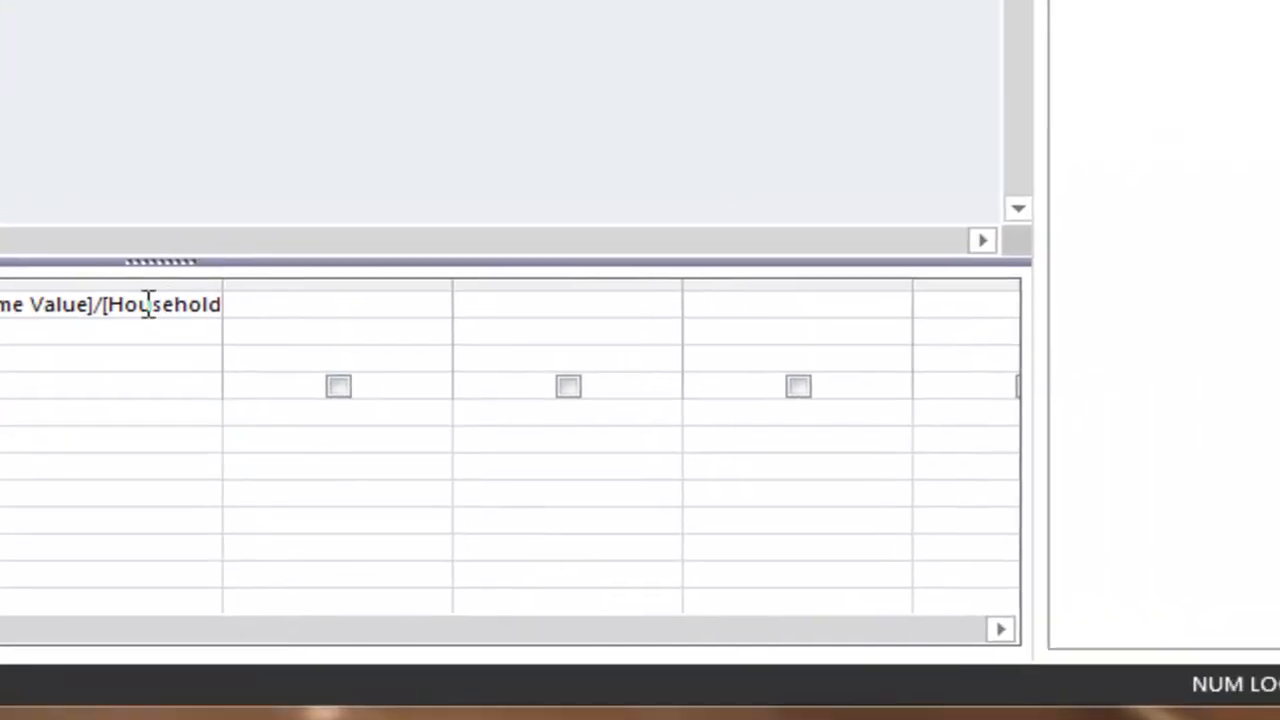
pyautogui.click(570, 258)
pyautogui.moveTo(207, 286); pyautogui.dragTo(549, 283)
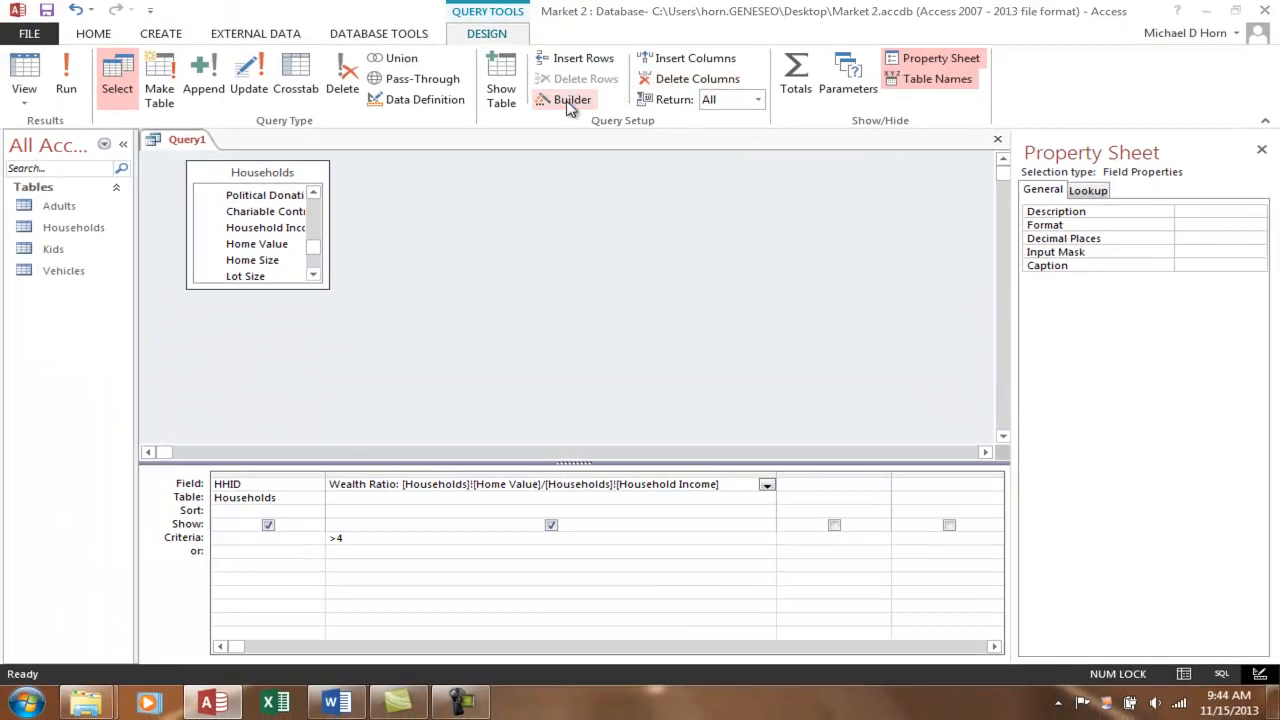
# Examine the built-in Financial functions, including the arguments of Pmt, in the expression builder and close it without changing the expression
pyautogui.click(518, 54)
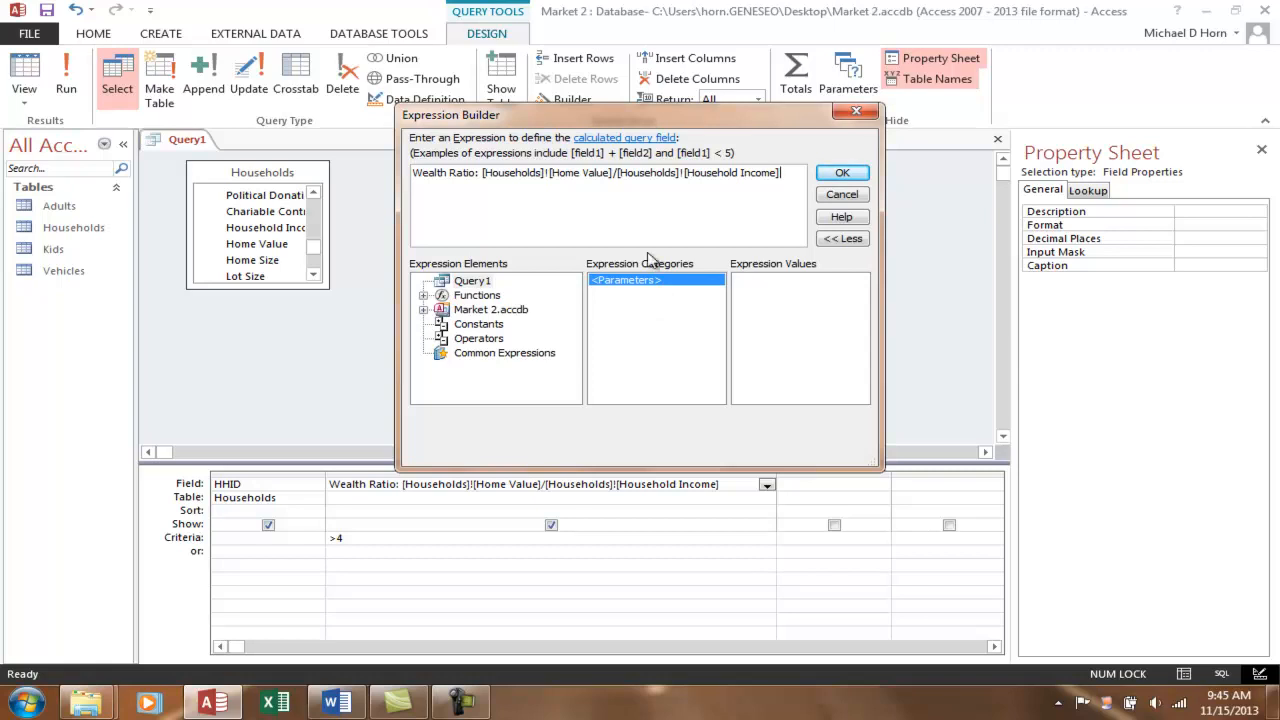
pyautogui.click(423, 297)
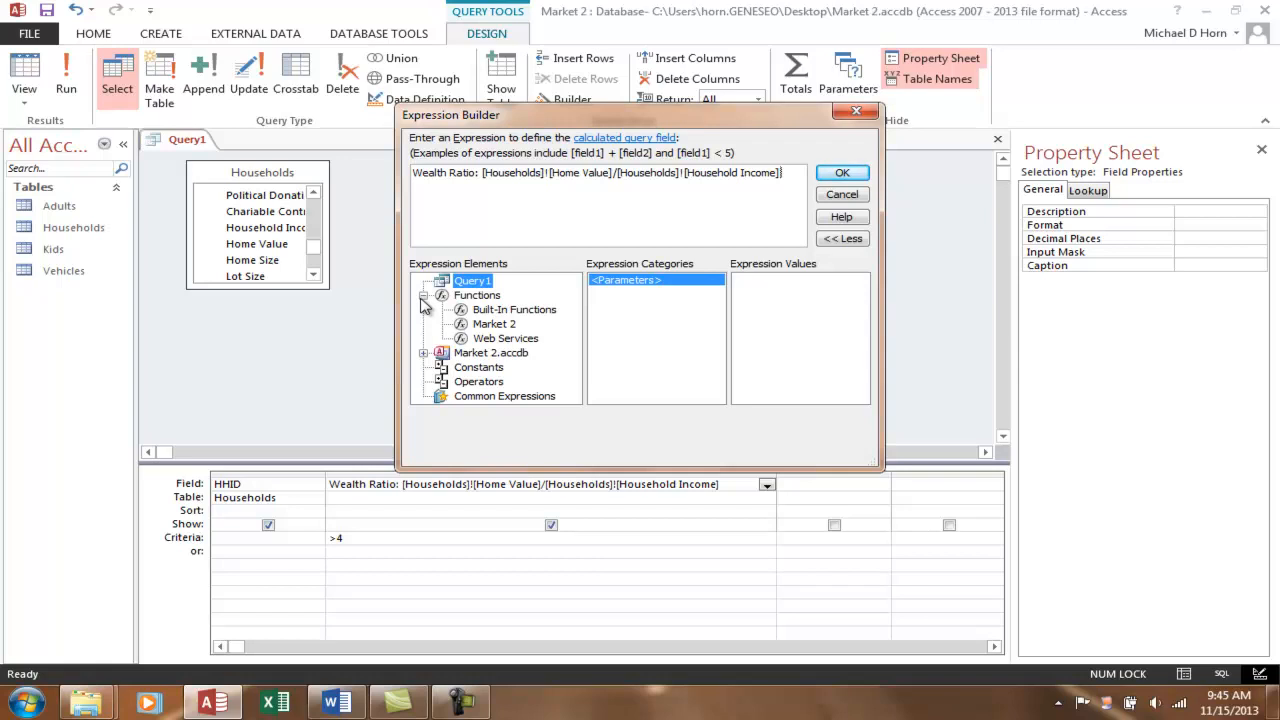
pyautogui.click(548, 312)
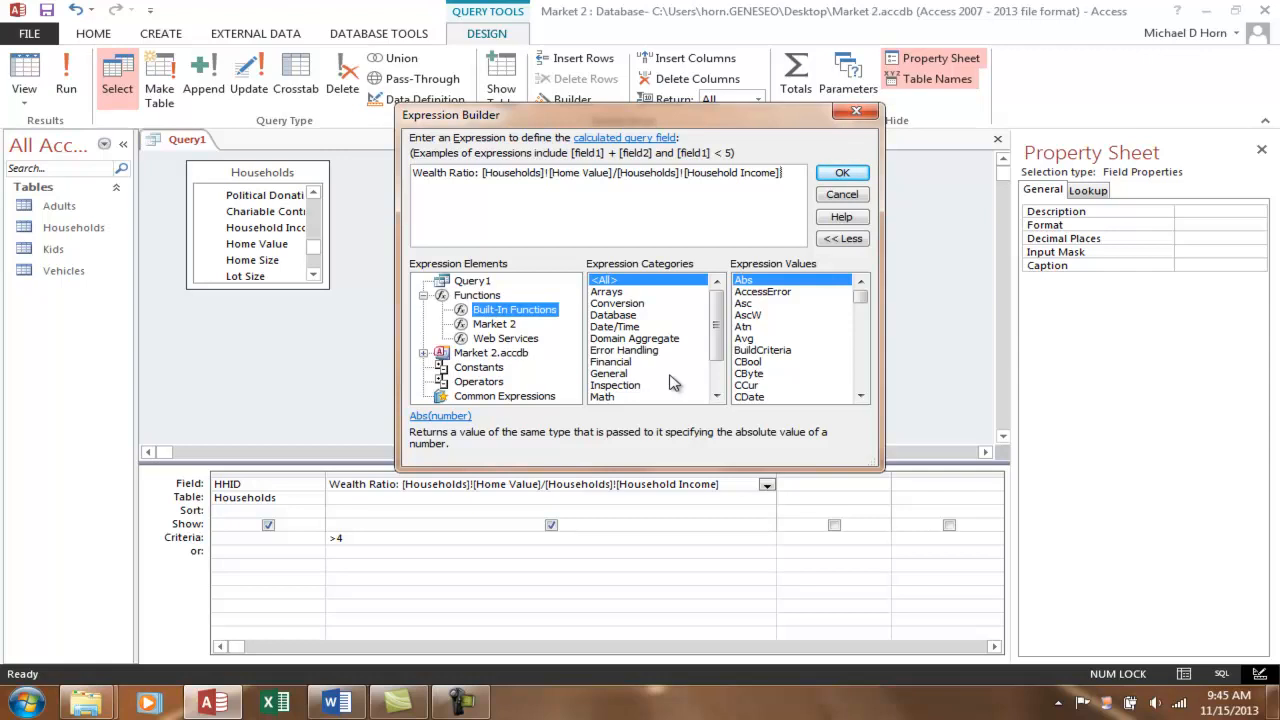
pyautogui.click(612, 362)
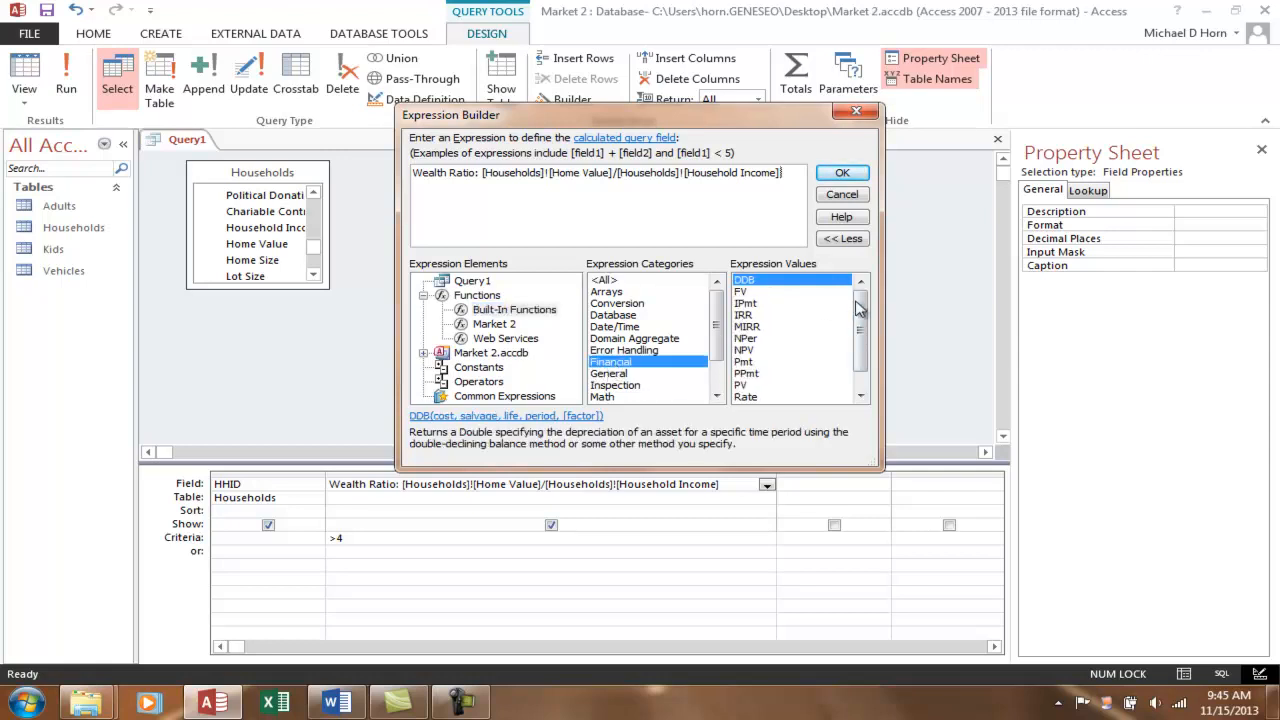
pyautogui.moveTo(862, 310); pyautogui.dragTo(872, 332)
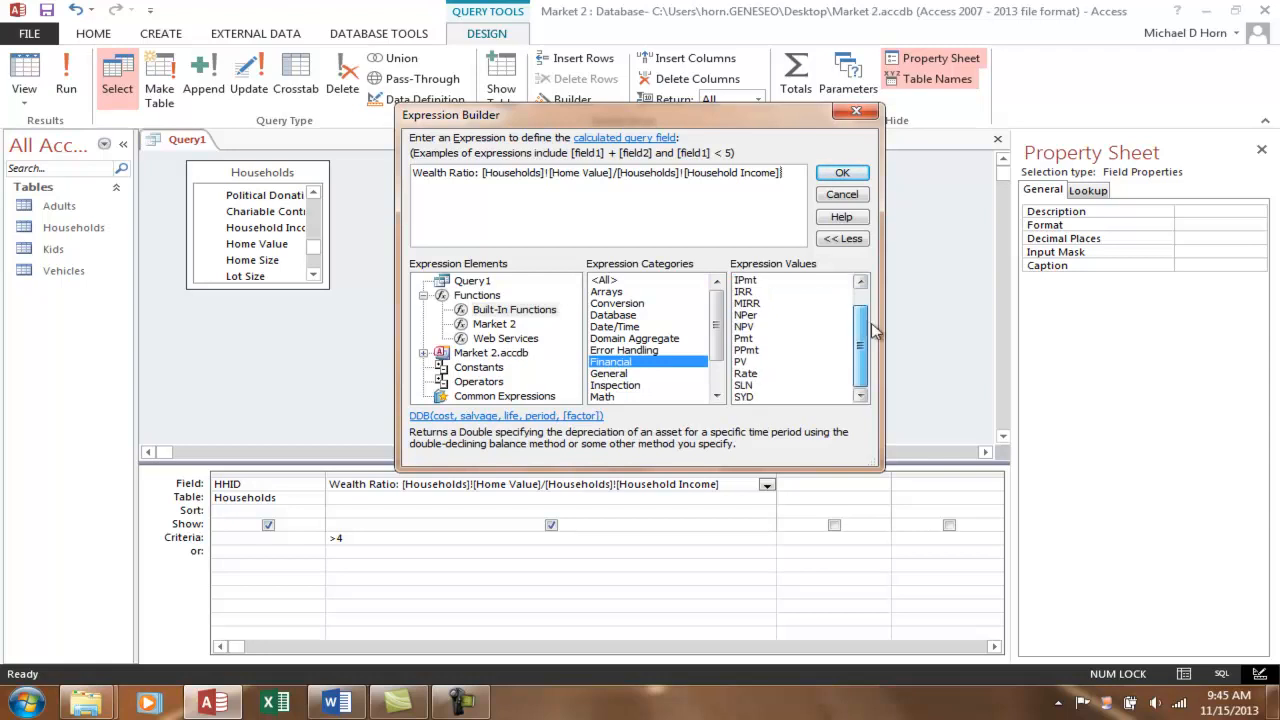
pyautogui.click(752, 339)
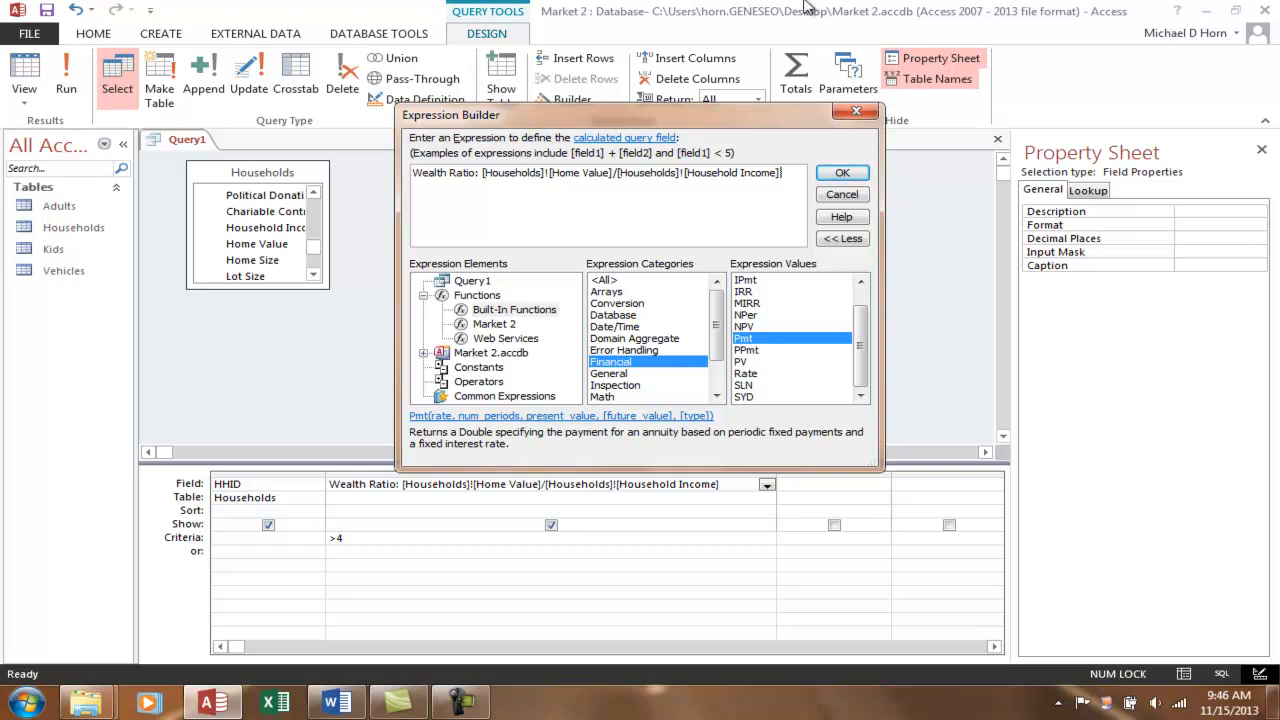
pyautogui.click(858, 111)
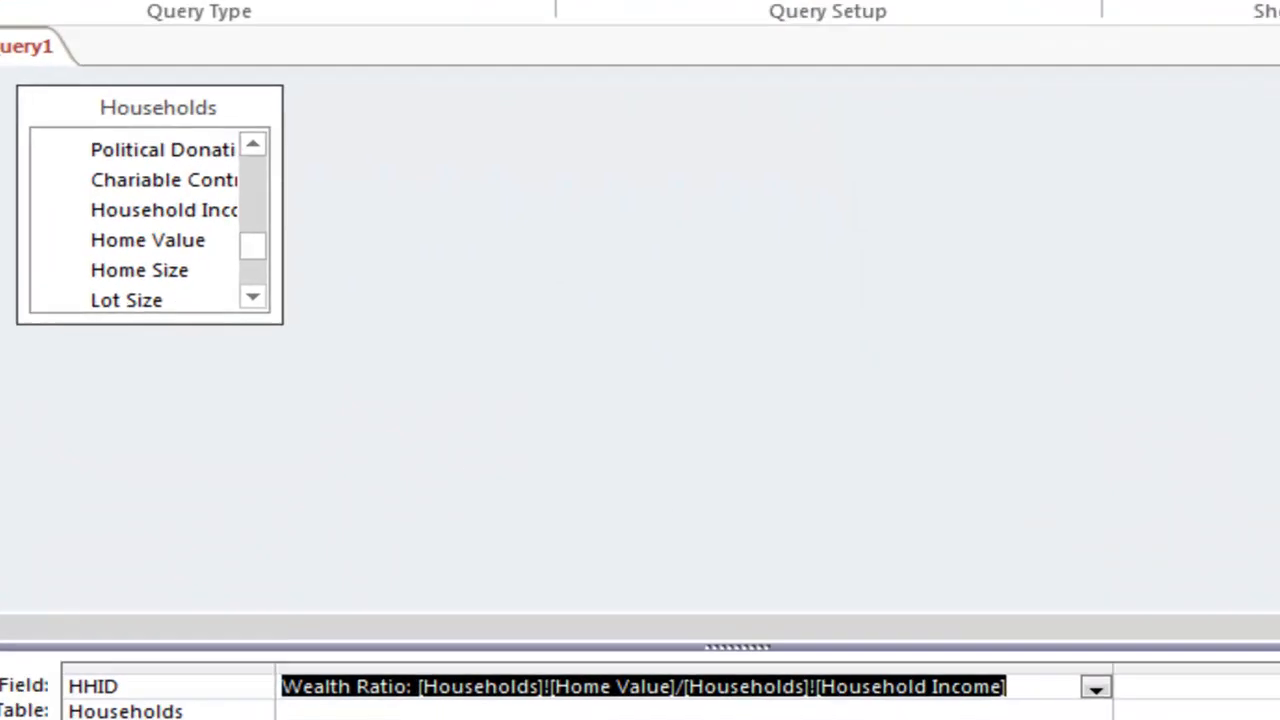
# Run the query with the >4 criterion, review the households it returns and go back to its design
pyautogui.click(41, 62)
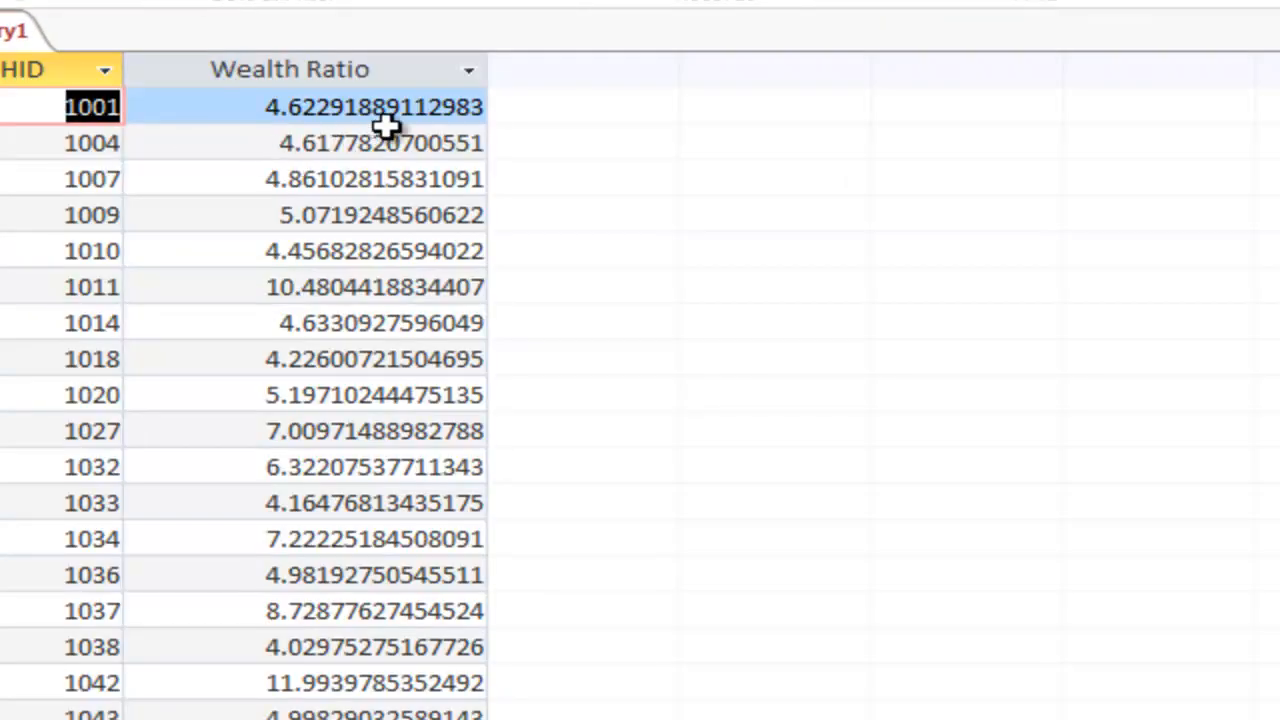
pyautogui.click(476, 112)
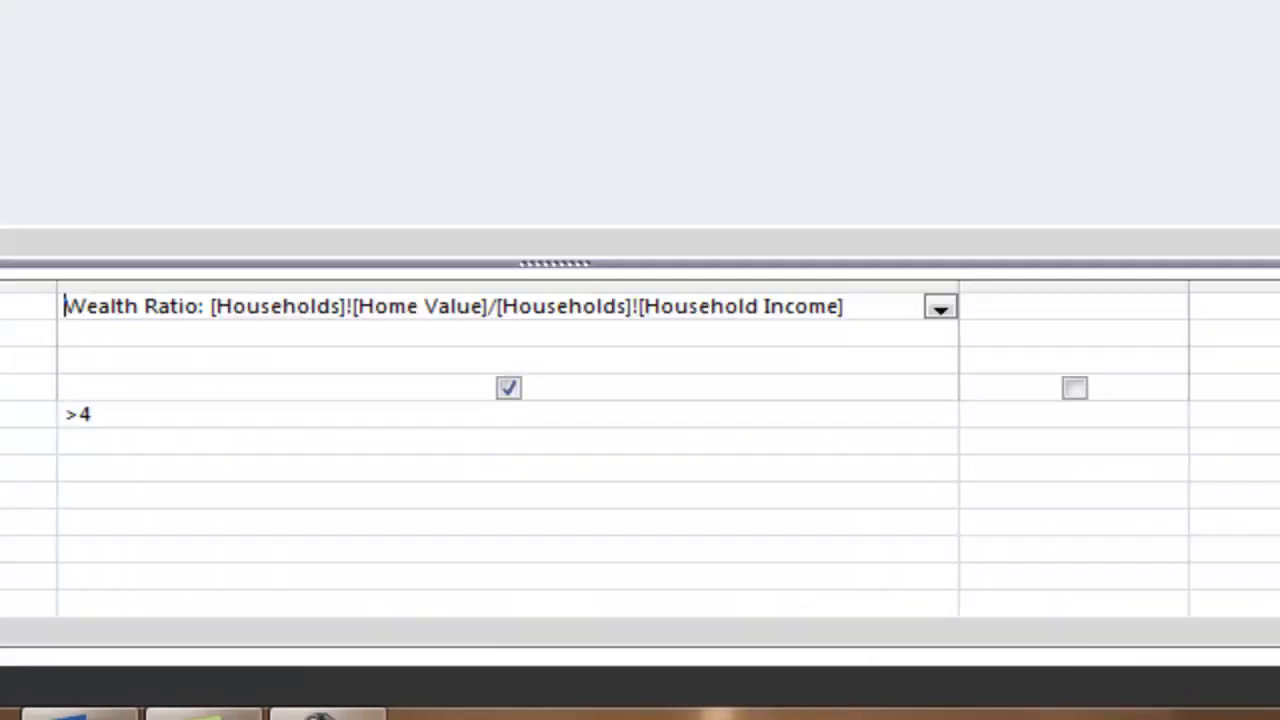
# Format the Wealth Ratio field as Fixed with 1 decimal place in its field properties and run the query
pyautogui.click(284, 306)
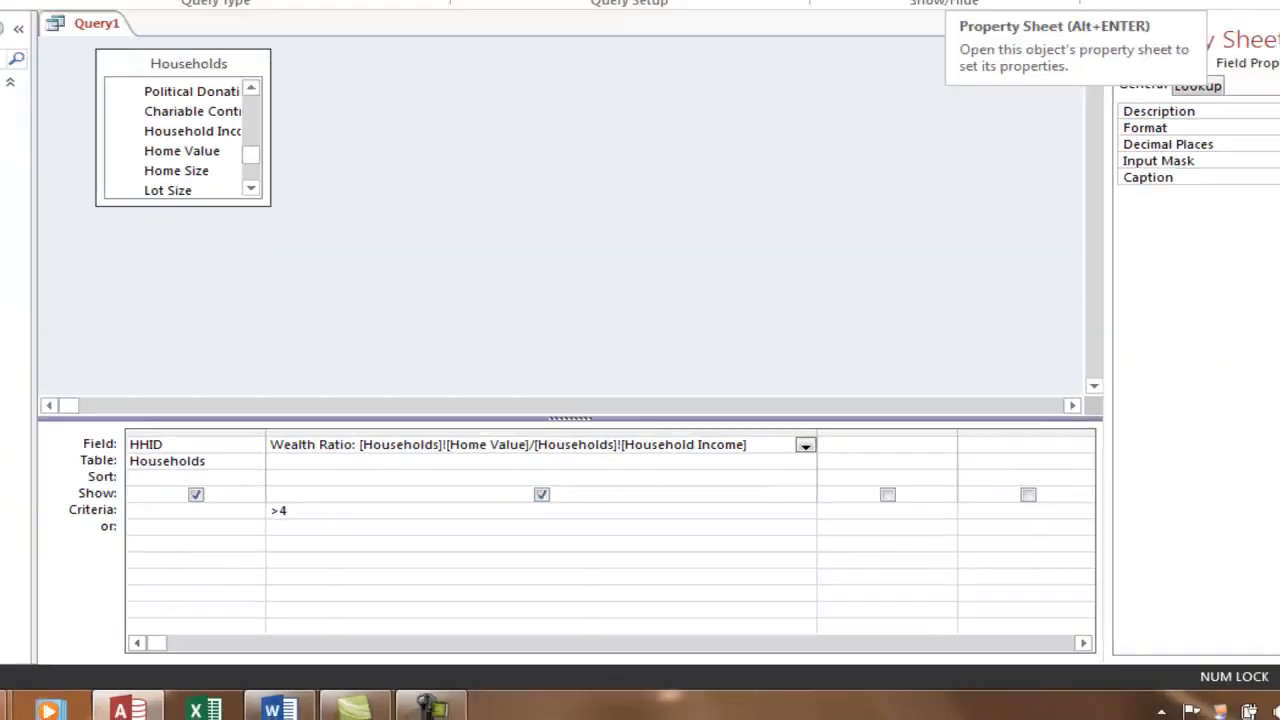
pyautogui.click(960, 58)
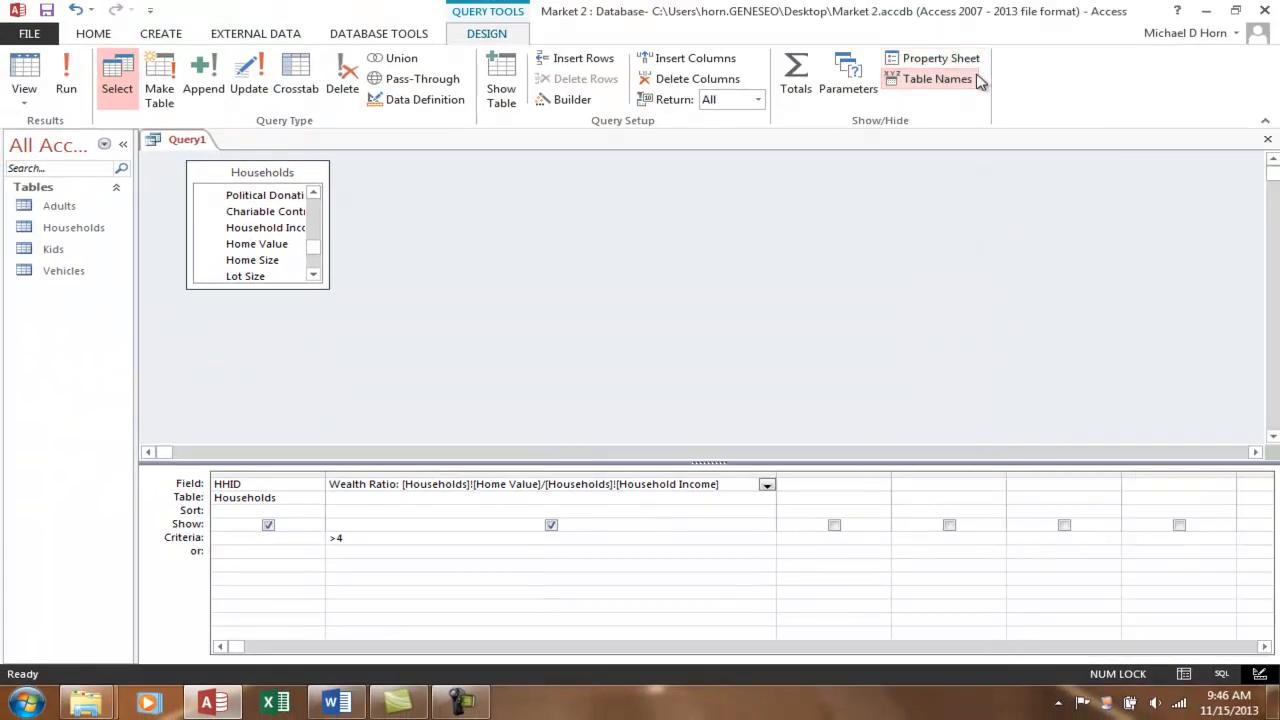
pyautogui.click(959, 62)
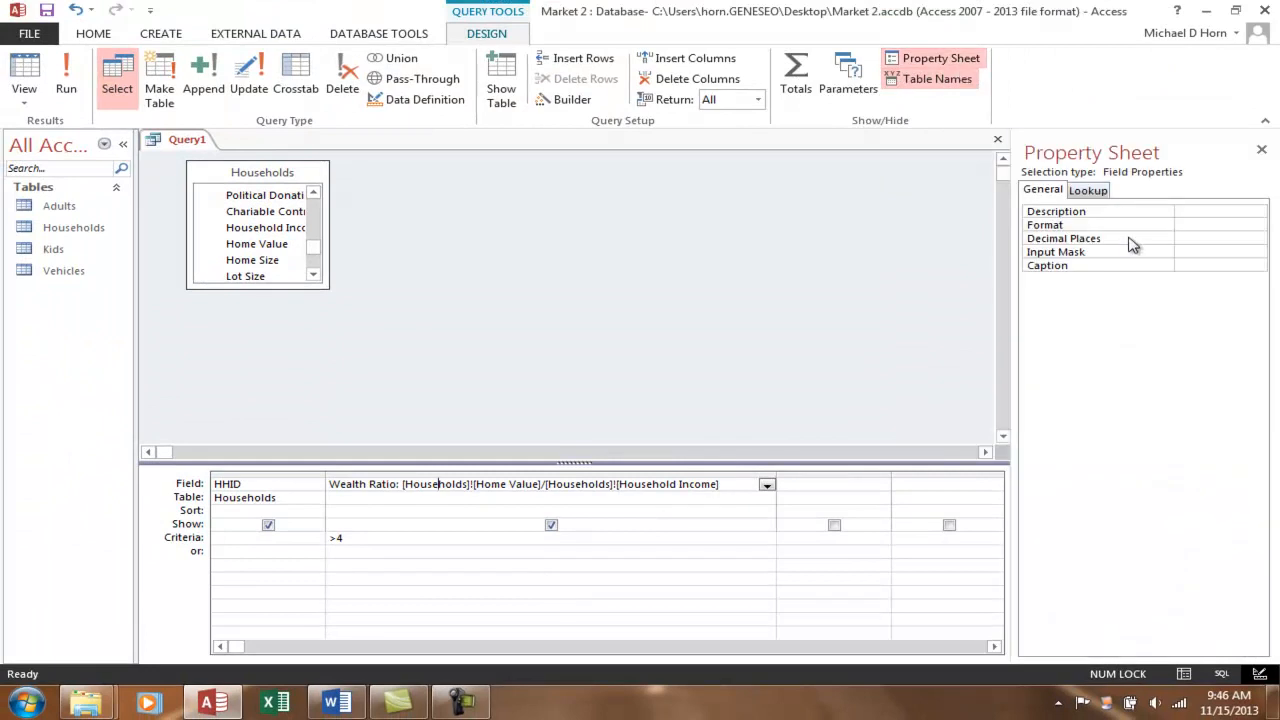
pyautogui.click(1205, 225)
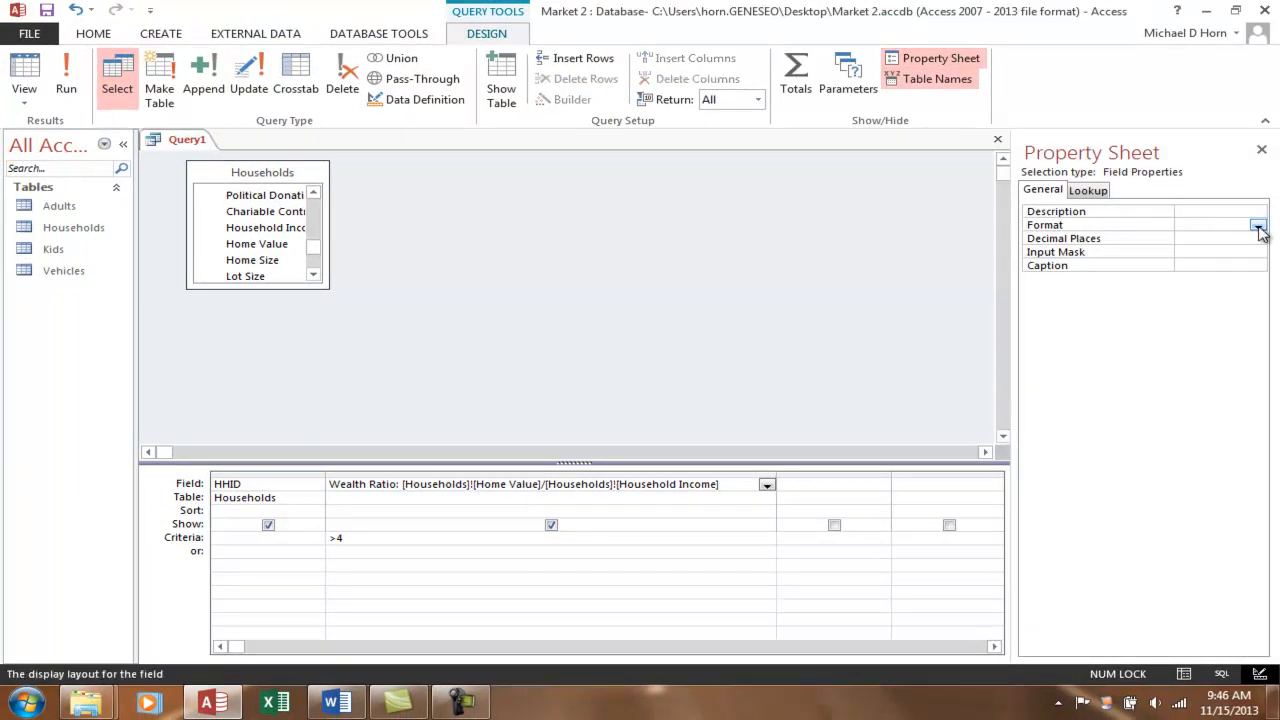
pyautogui.click(1258, 228)
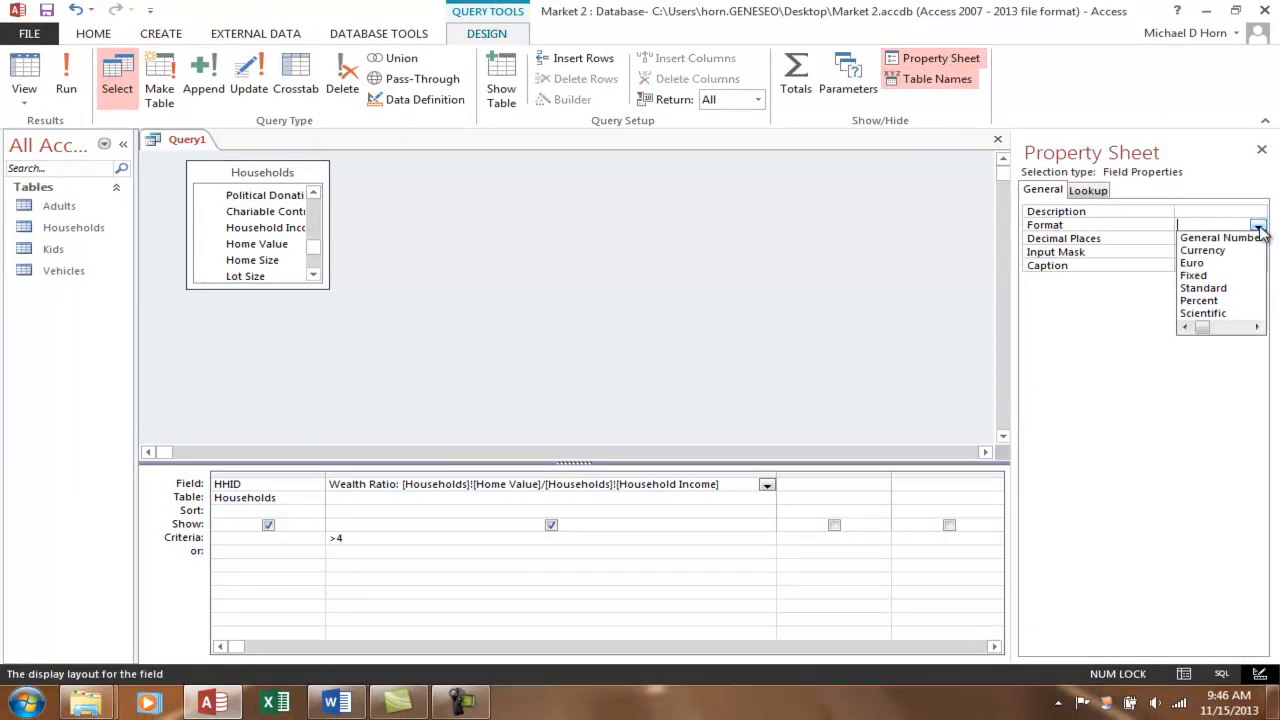
pyautogui.click(1205, 276)
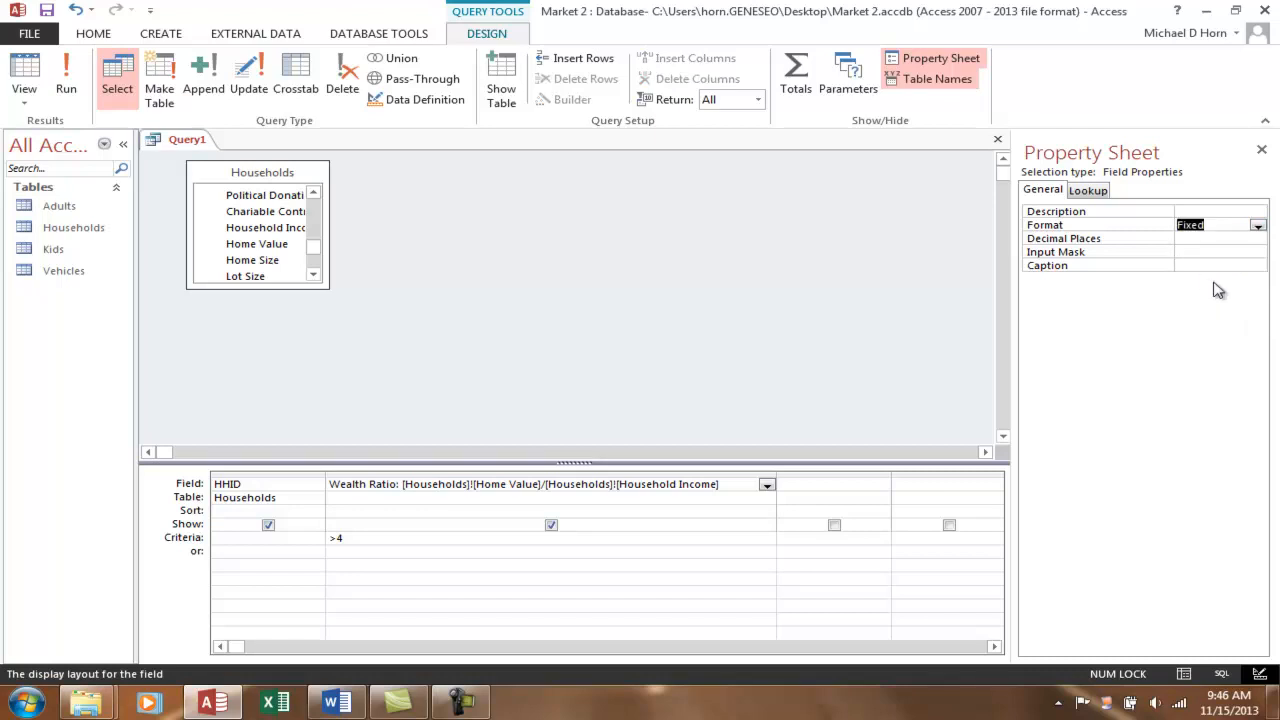
pyautogui.click(1243, 240)
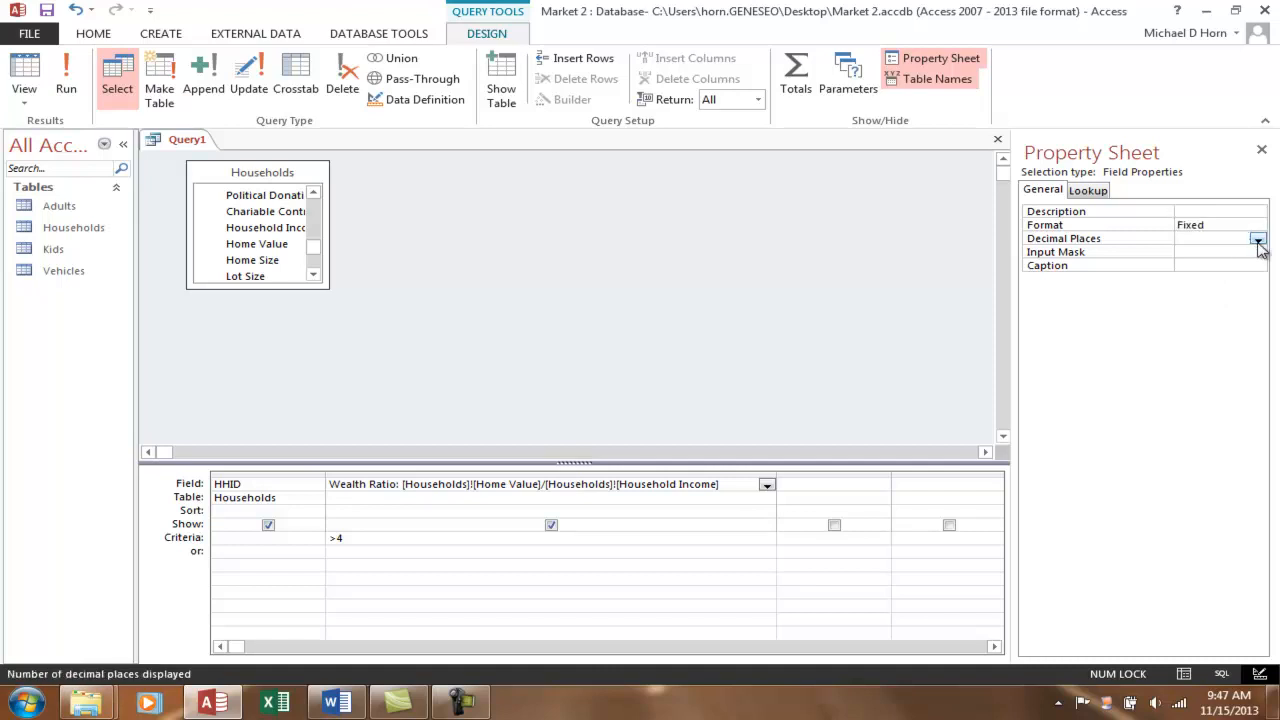
pyautogui.click(1257, 239)
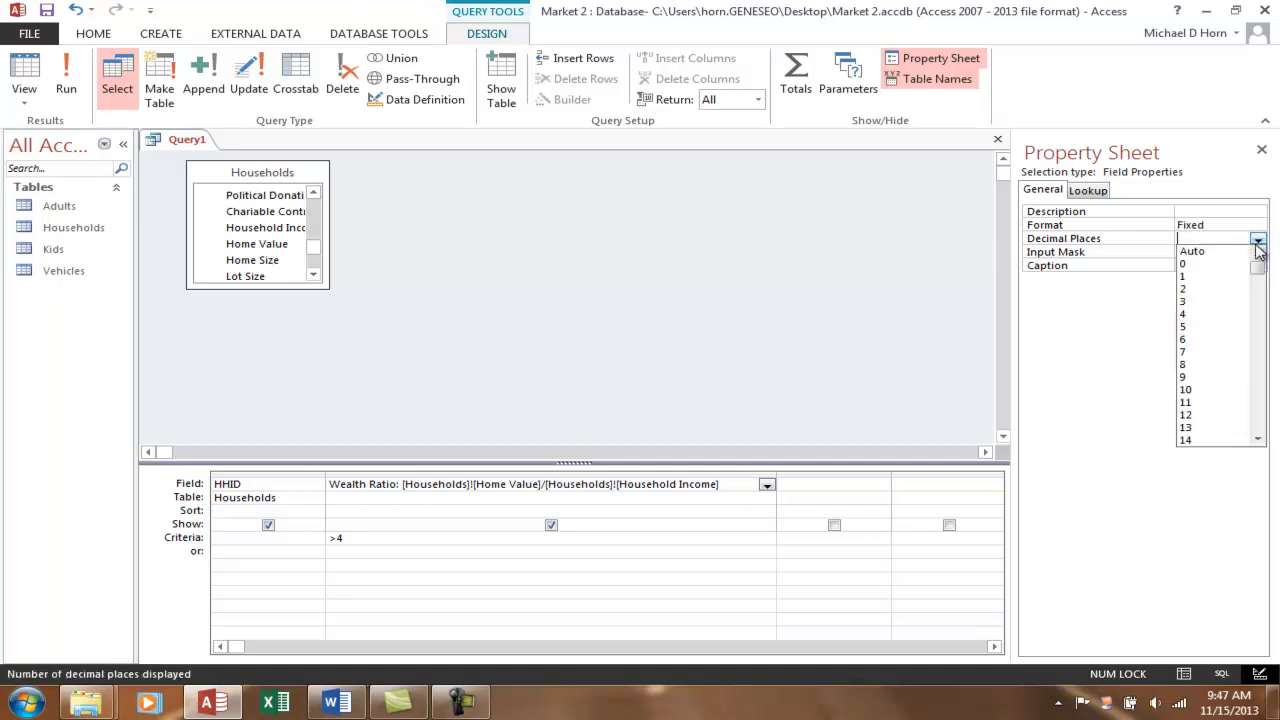
pyautogui.click(1193, 289)
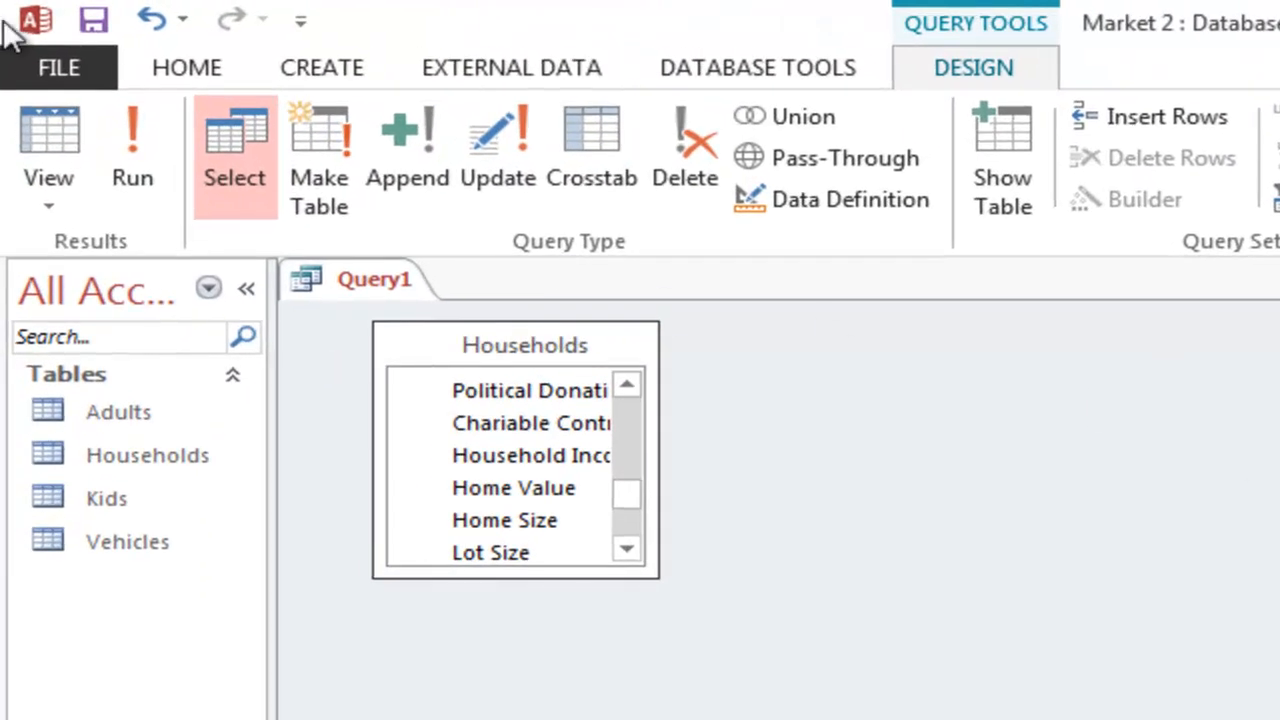
pyautogui.click(135, 125)
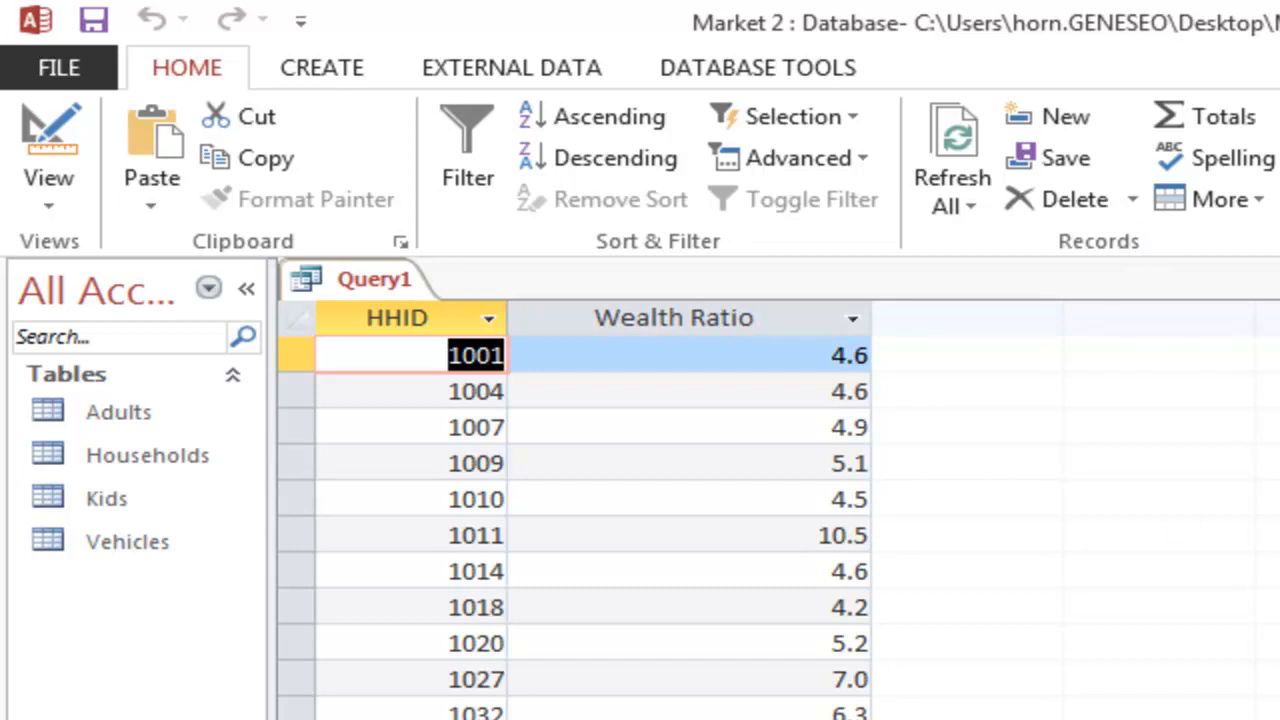
# Open the expression builder for the empty column beside Wealth Ratio and examine the Households table's fields, including State and Zipcode
pyautogui.click(59, 130)
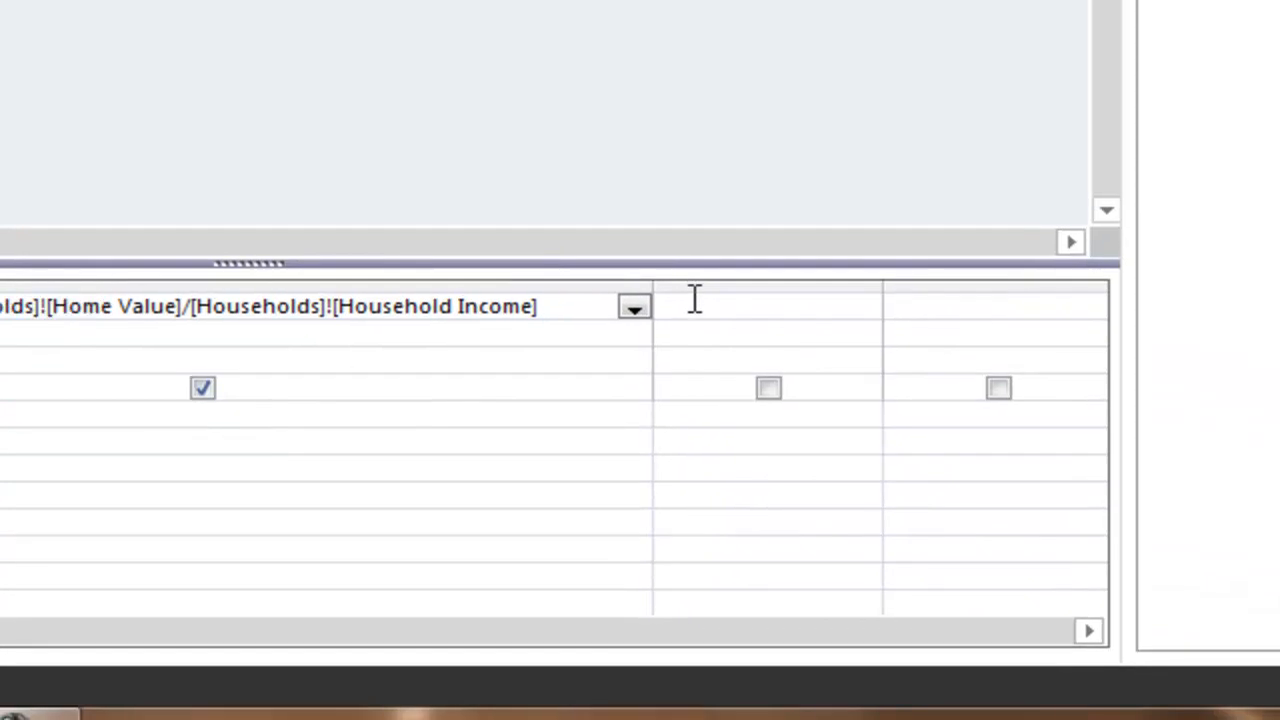
pyautogui.click(695, 300)
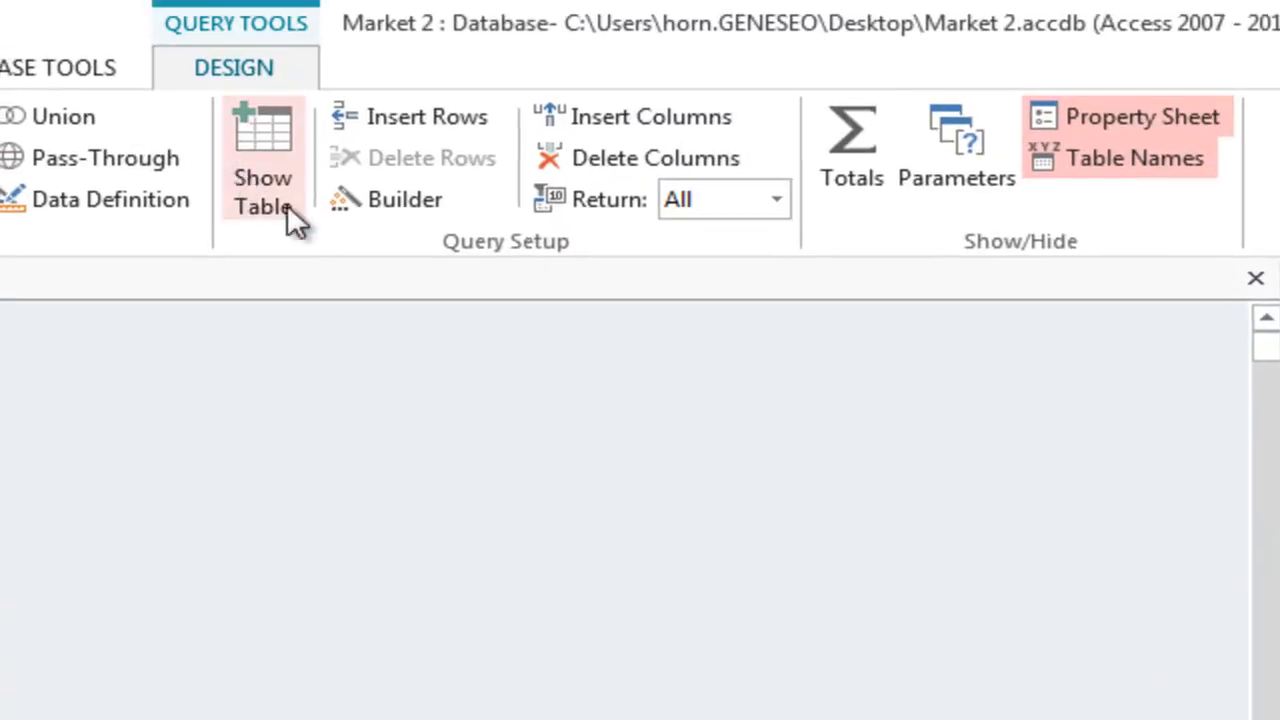
pyautogui.click(360, 208)
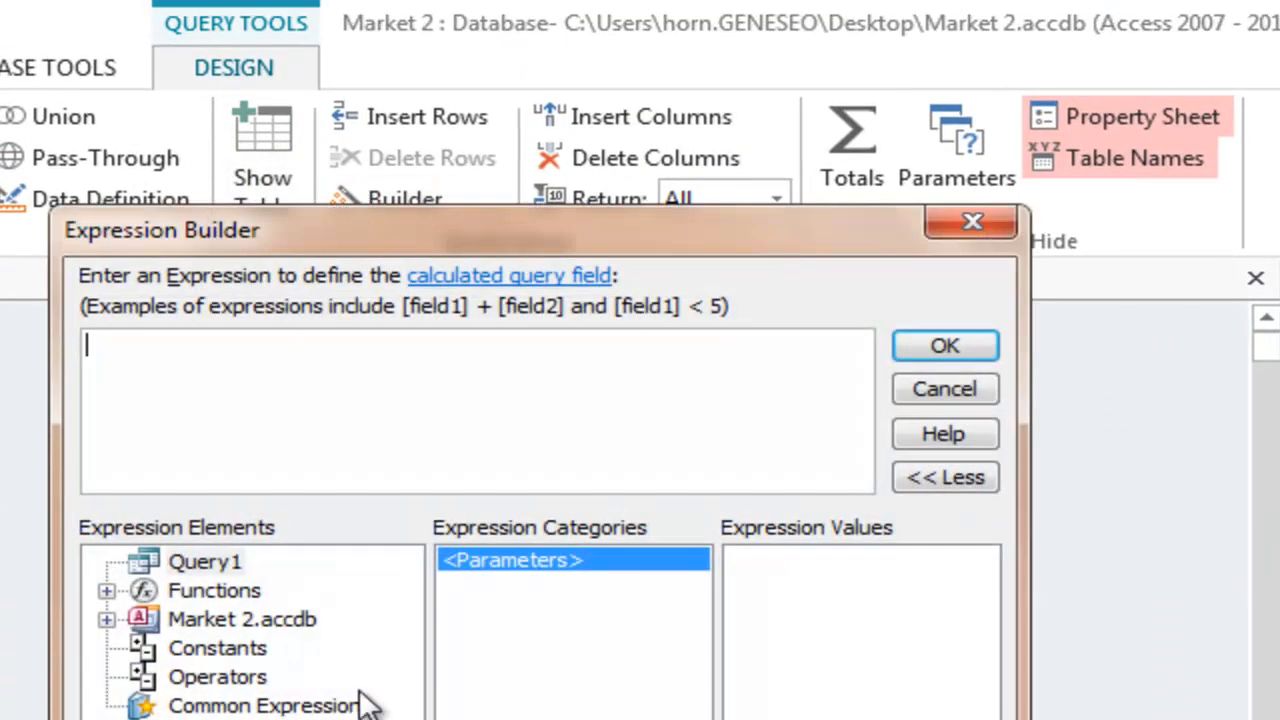
pyautogui.click(107, 620)
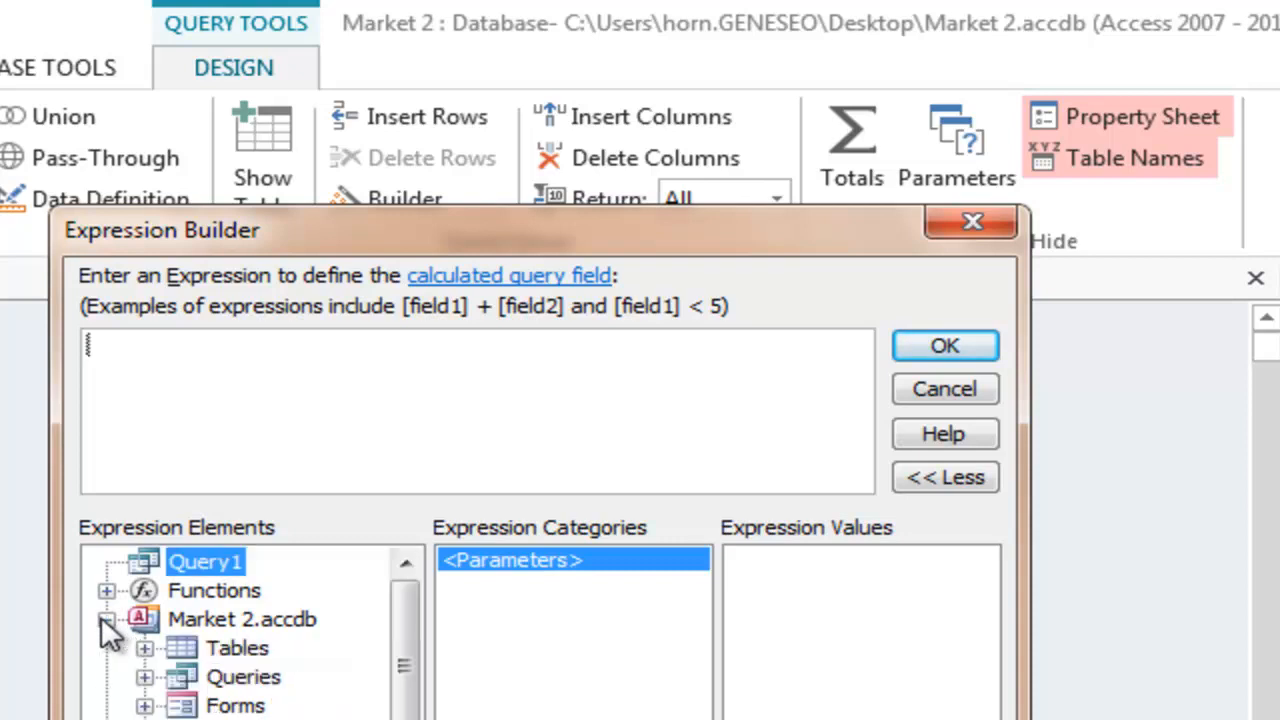
pyautogui.click(144, 648)
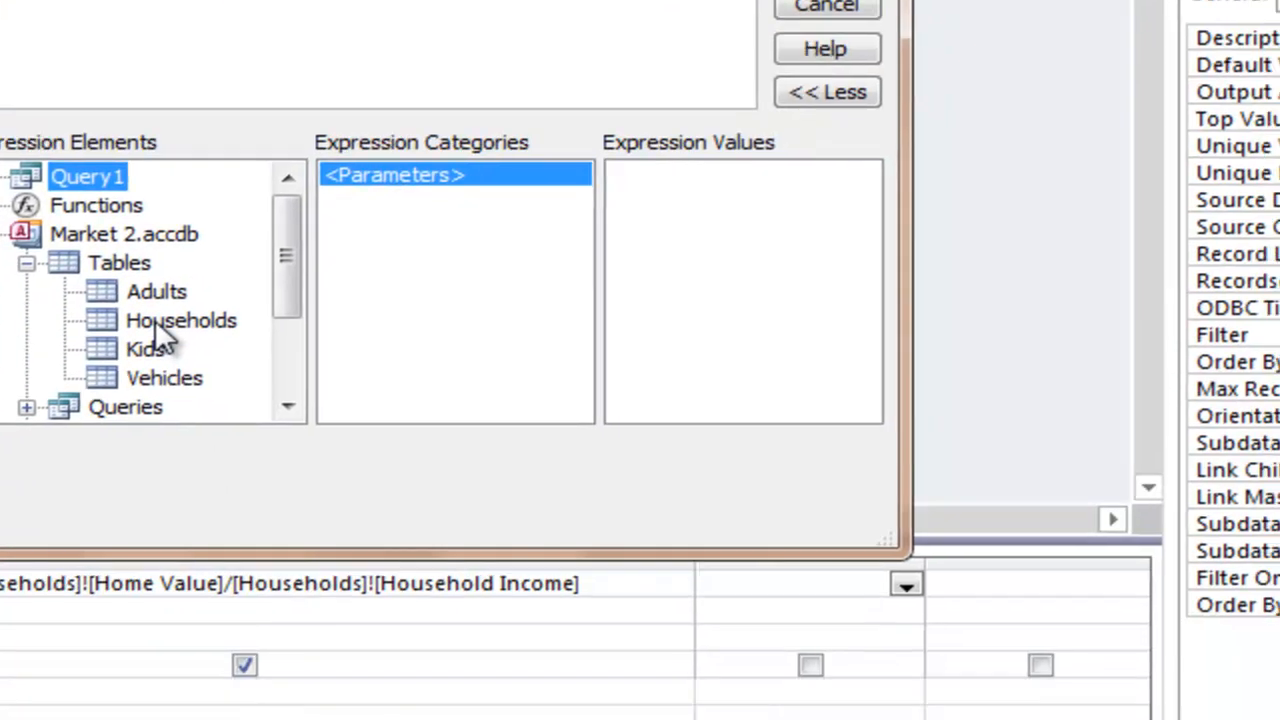
pyautogui.click(274, 705)
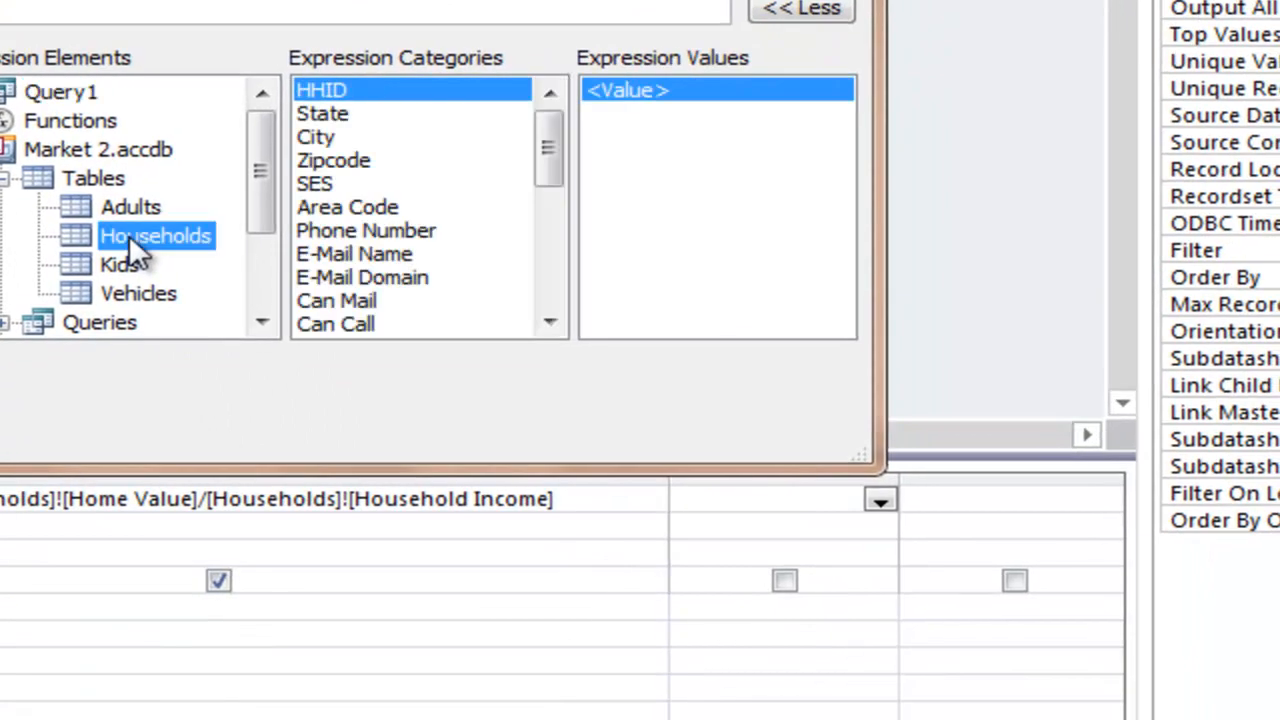
pyautogui.click(322, 118)
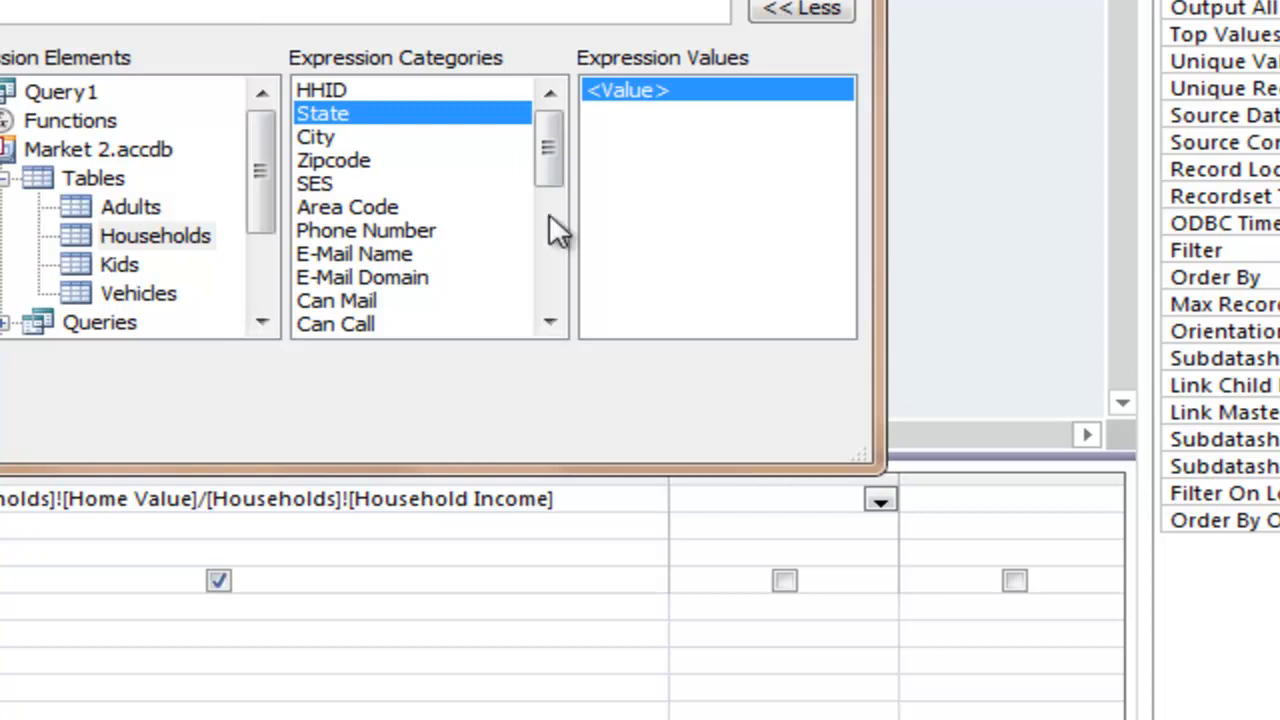
pyautogui.click(341, 164)
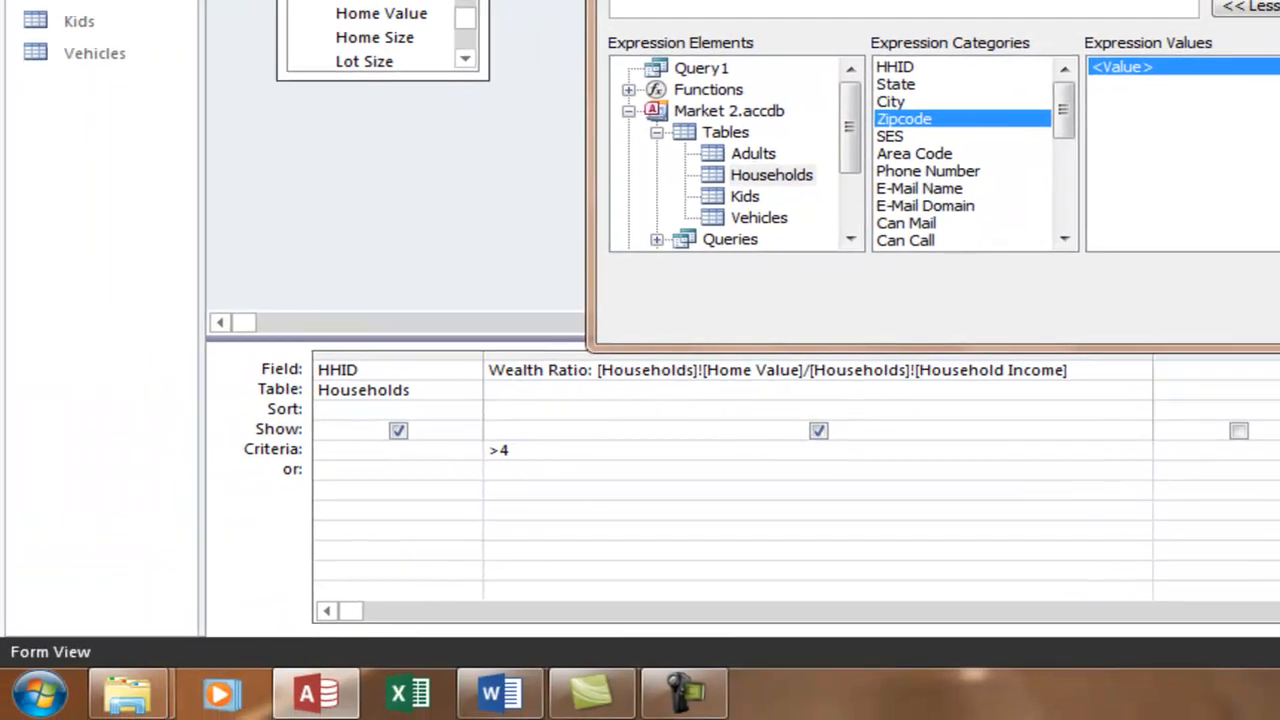
pyautogui.press('Return')
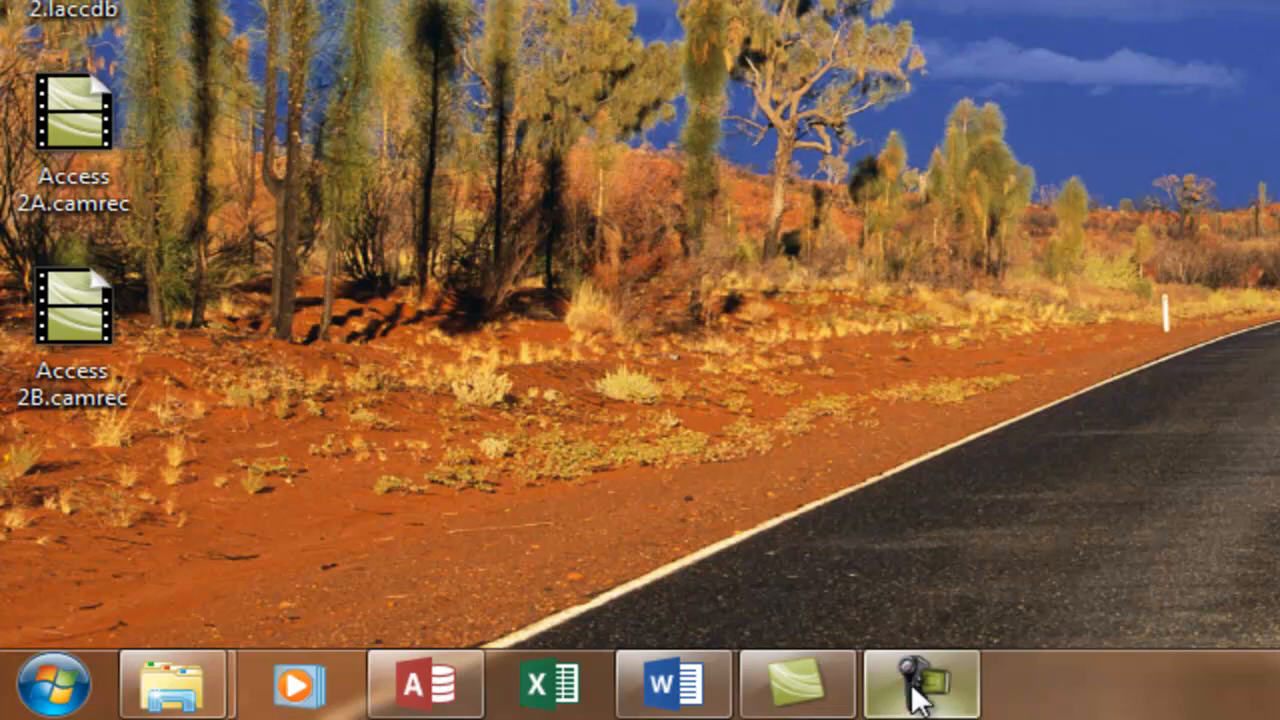
pyautogui.click(911, 688)
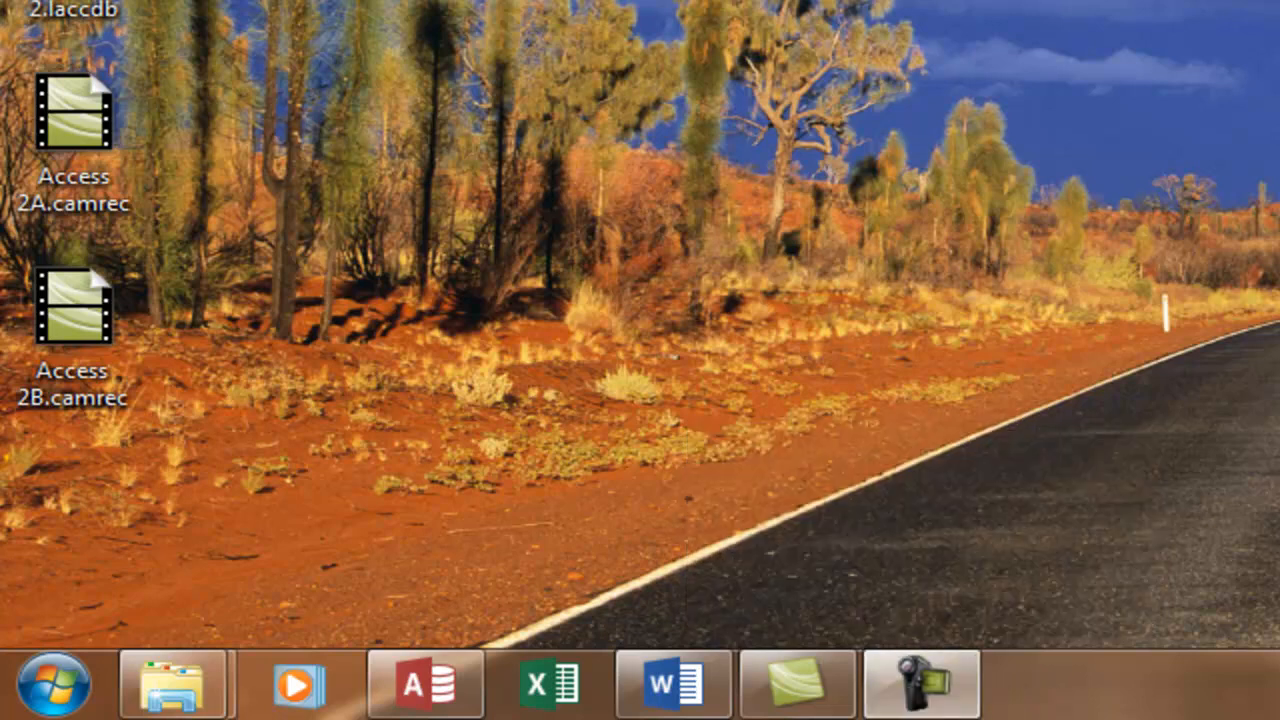